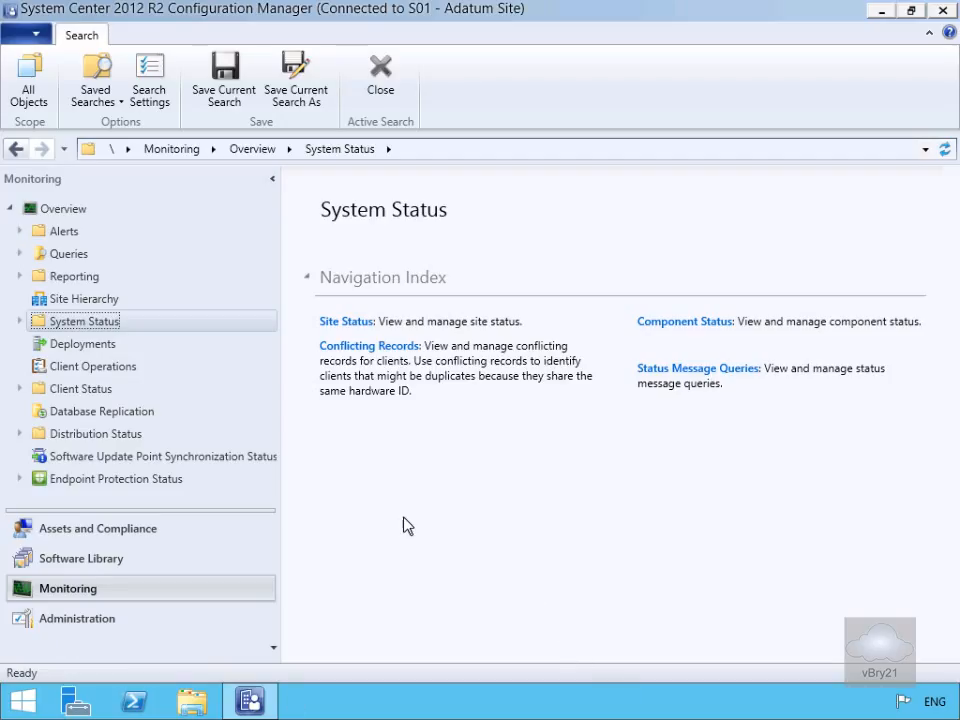
Launch Reporting Services Configuration Manager from Start and connect to LON-CFG\MSSQLSERVER.
click(28, 704)
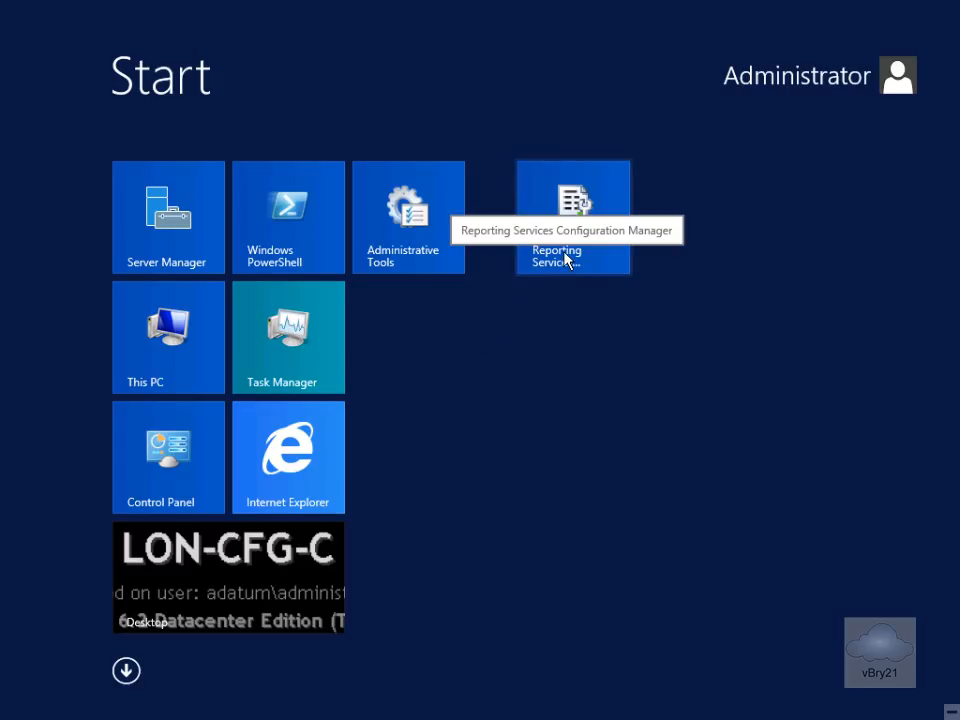
click(566, 260)
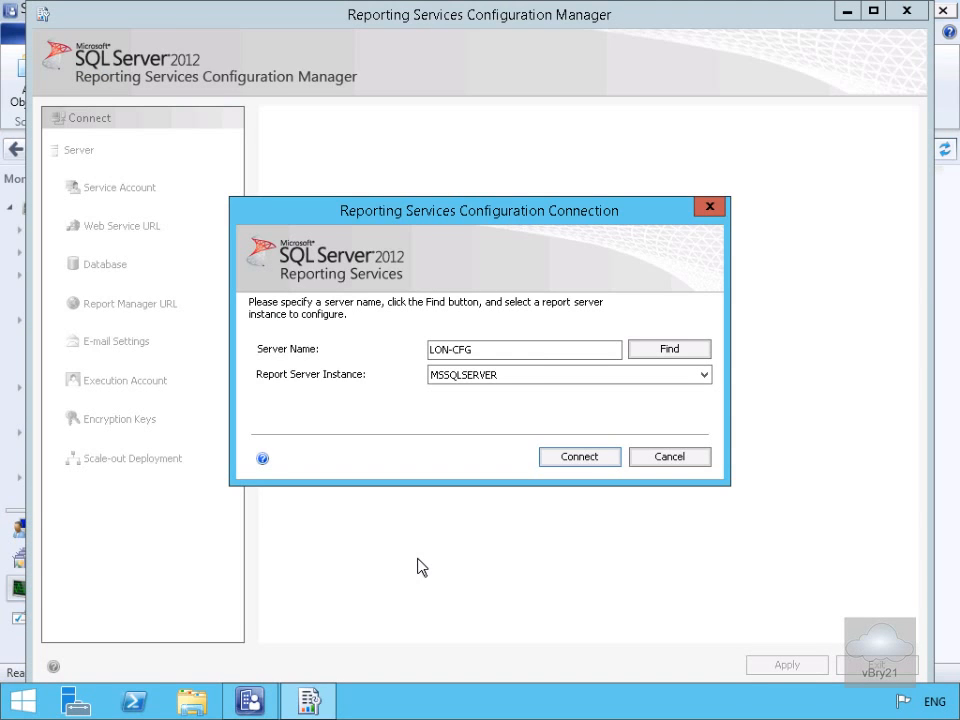
click(563, 458)
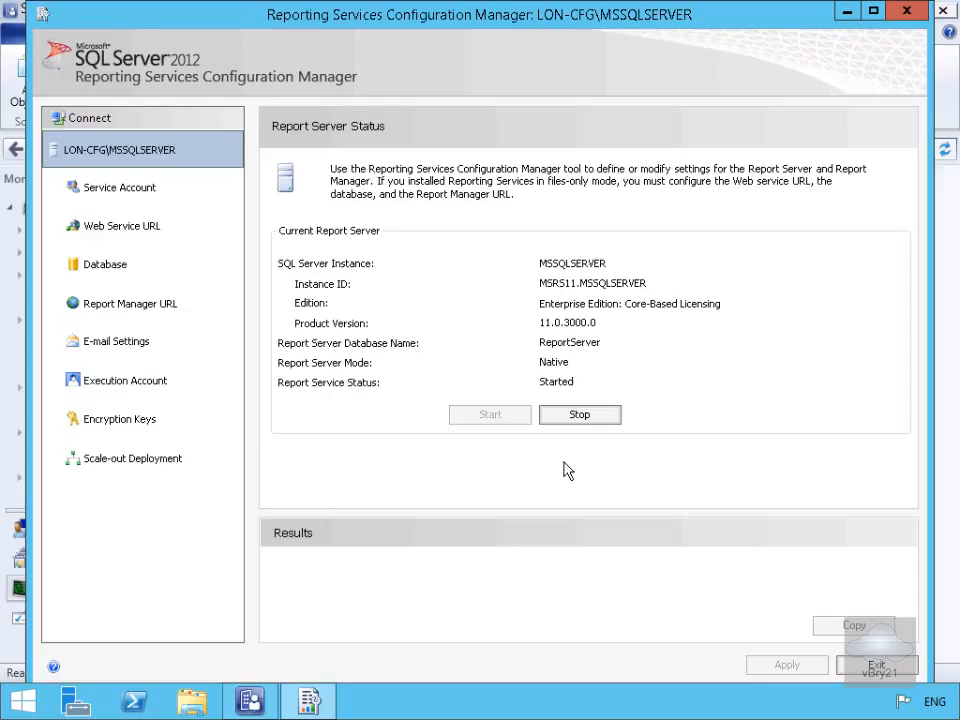
click(90, 188)
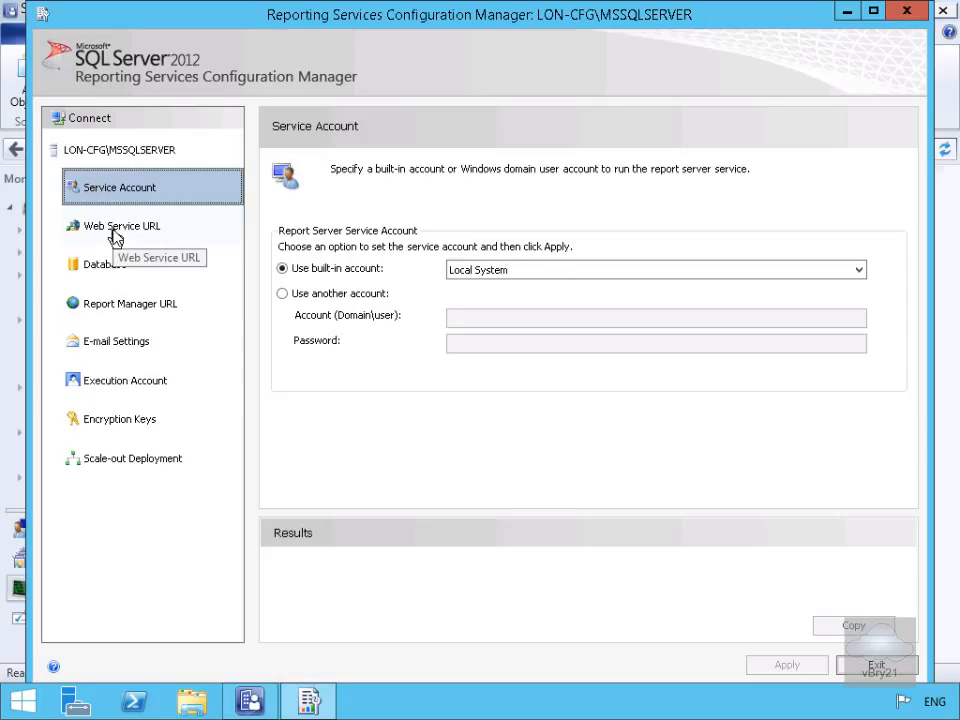
click(114, 234)
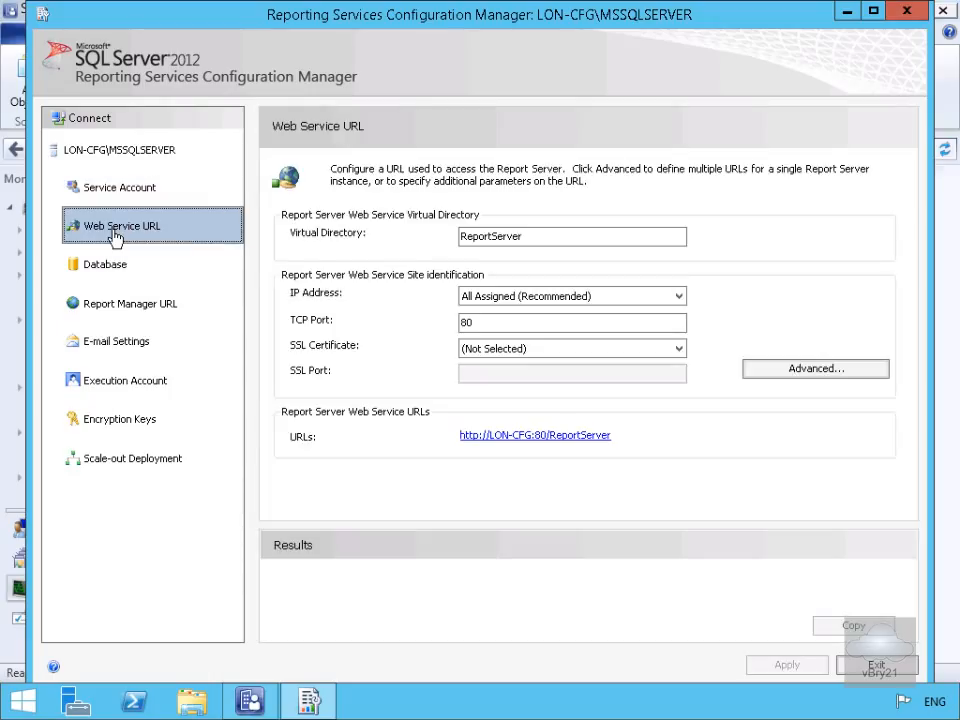
click(108, 264)
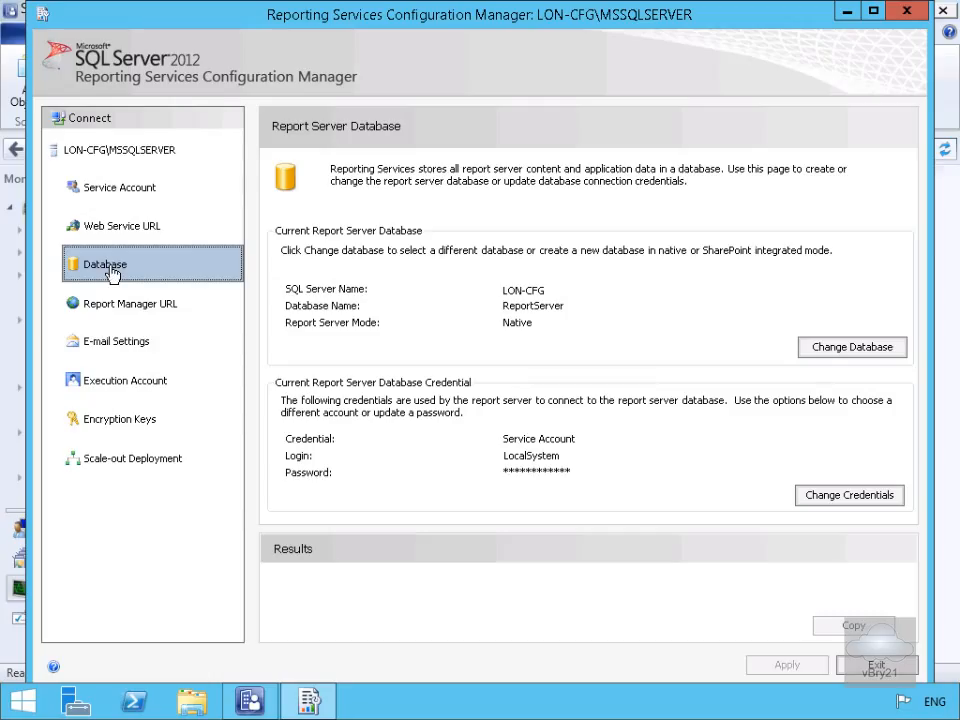
click(115, 304)
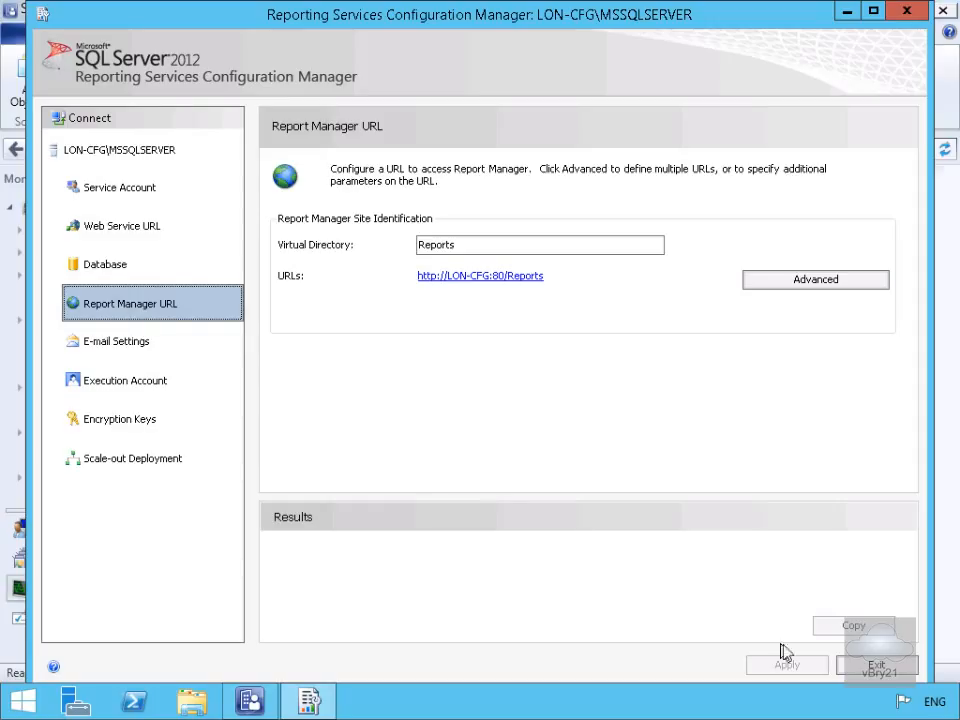
click(870, 666)
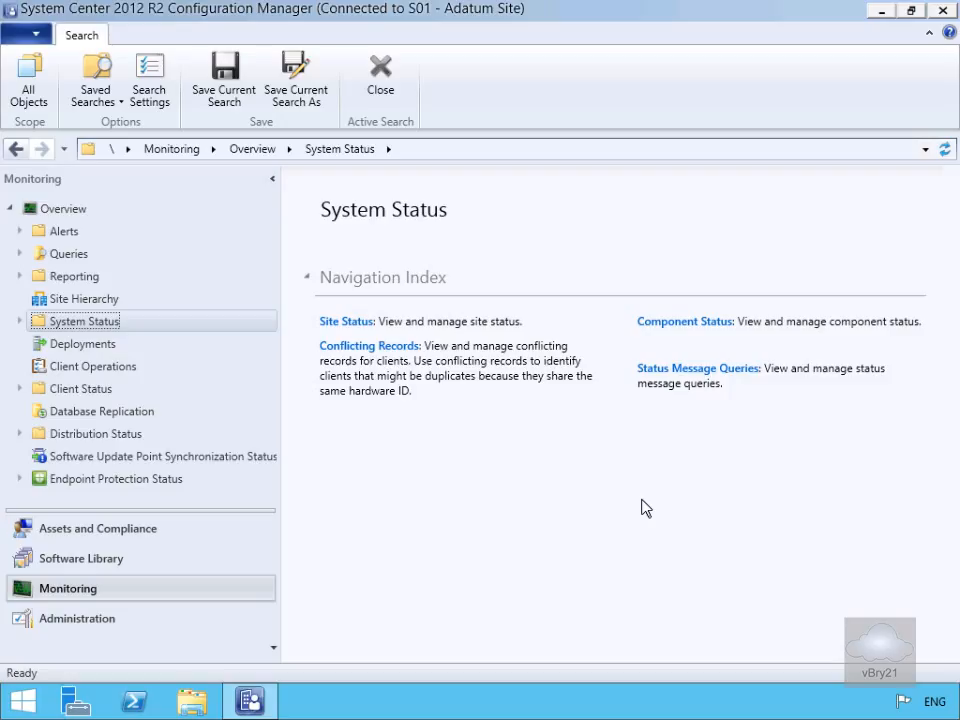
In Administration > Servers and Site System Roles, choose Add Site System Roles for LON-CFG.Adatum.com.
click(105, 620)
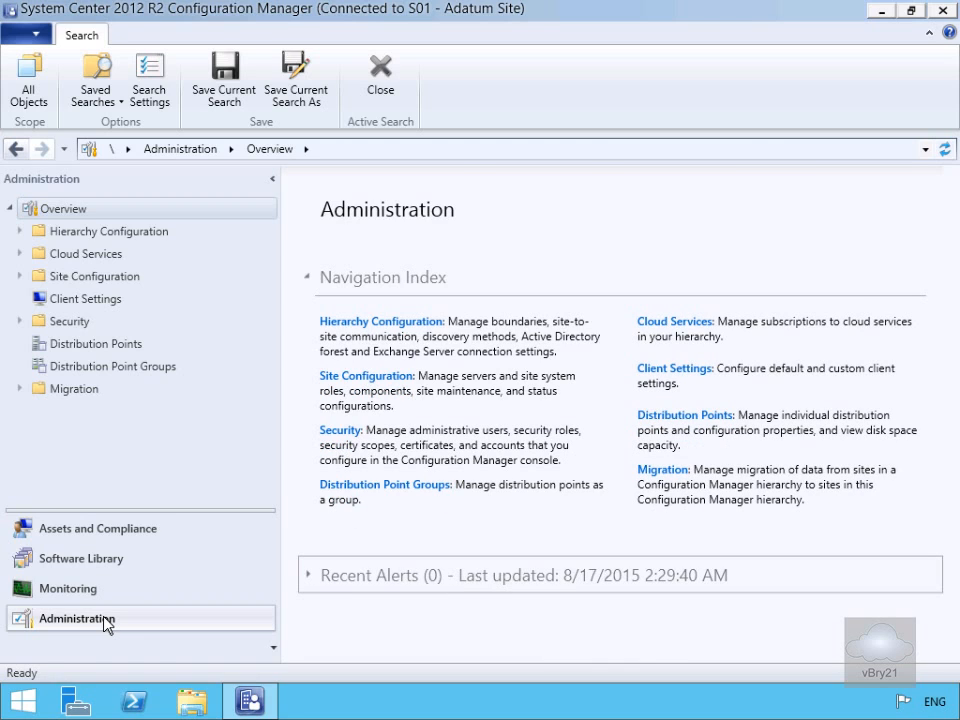
click(19, 276)
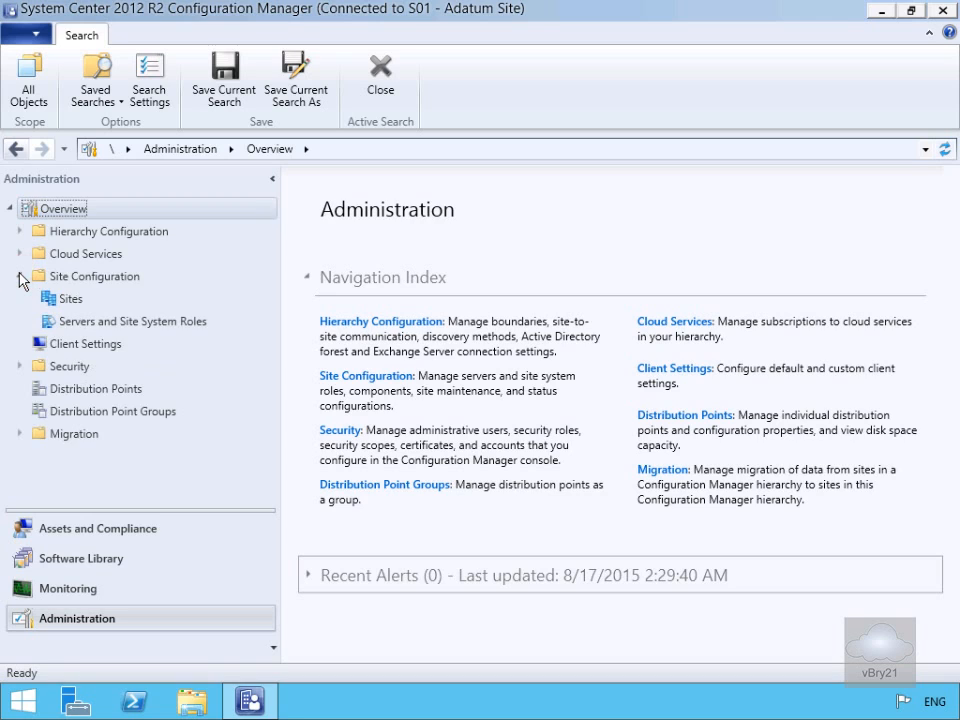
click(85, 324)
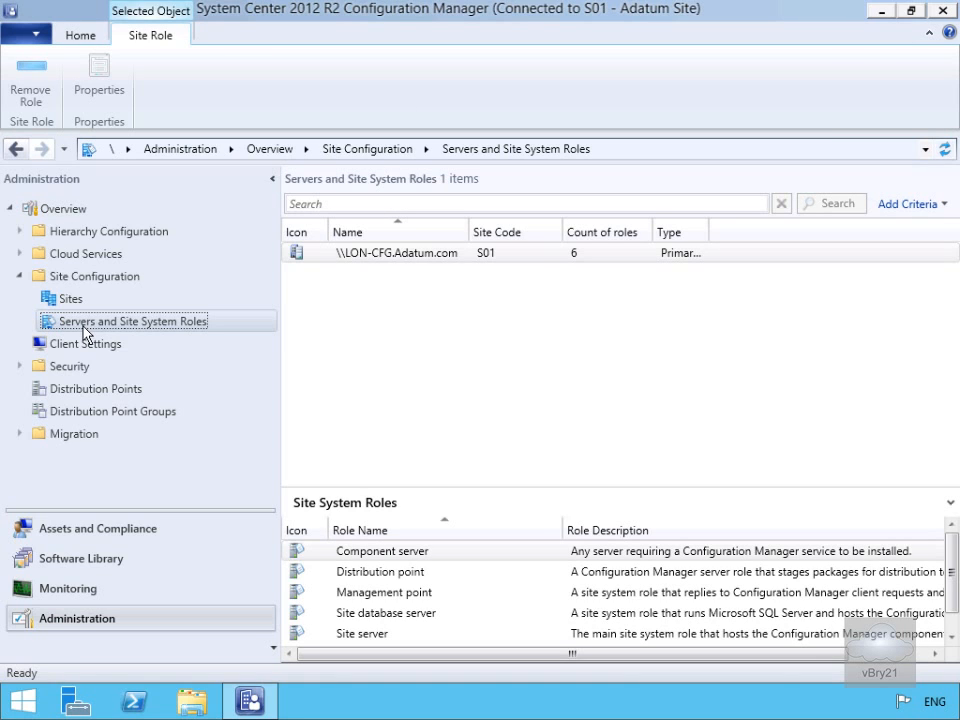
click(365, 250)
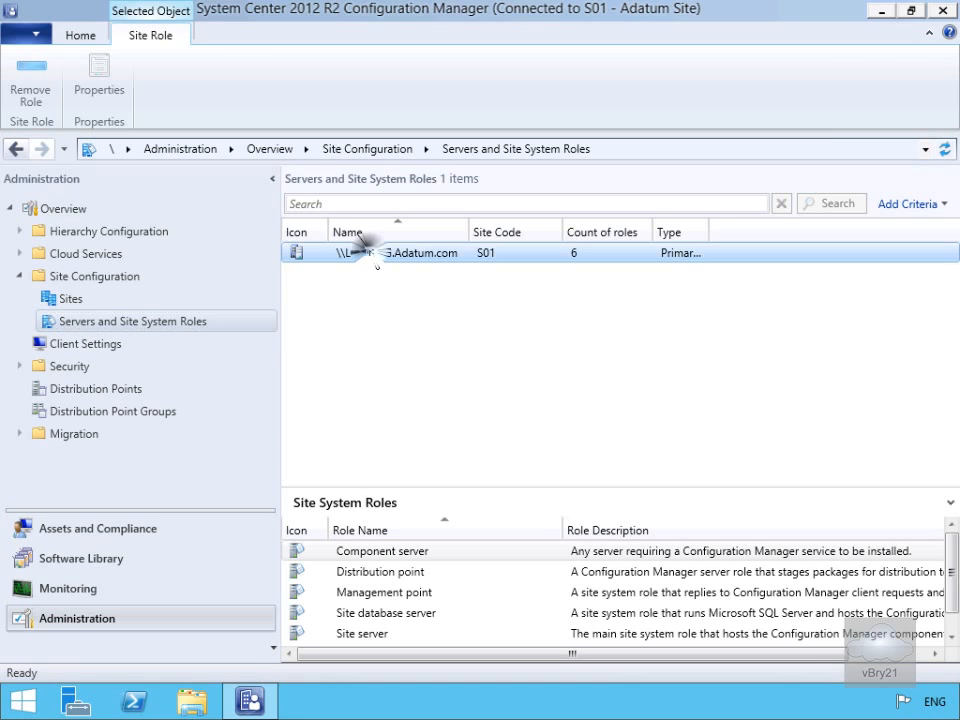
right_click(371, 256)
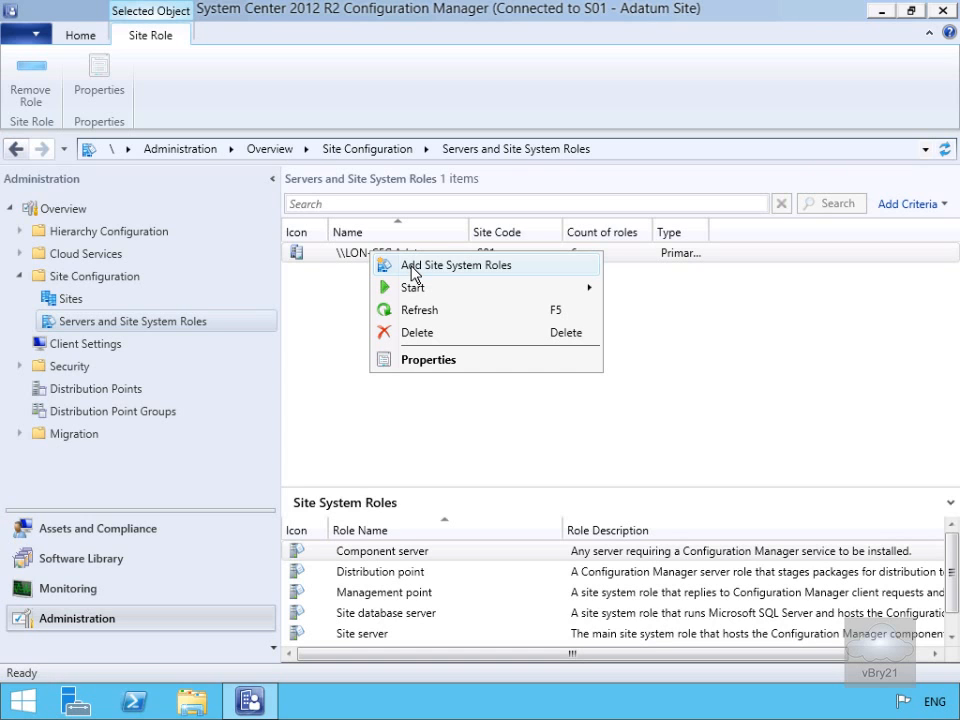
click(412, 267)
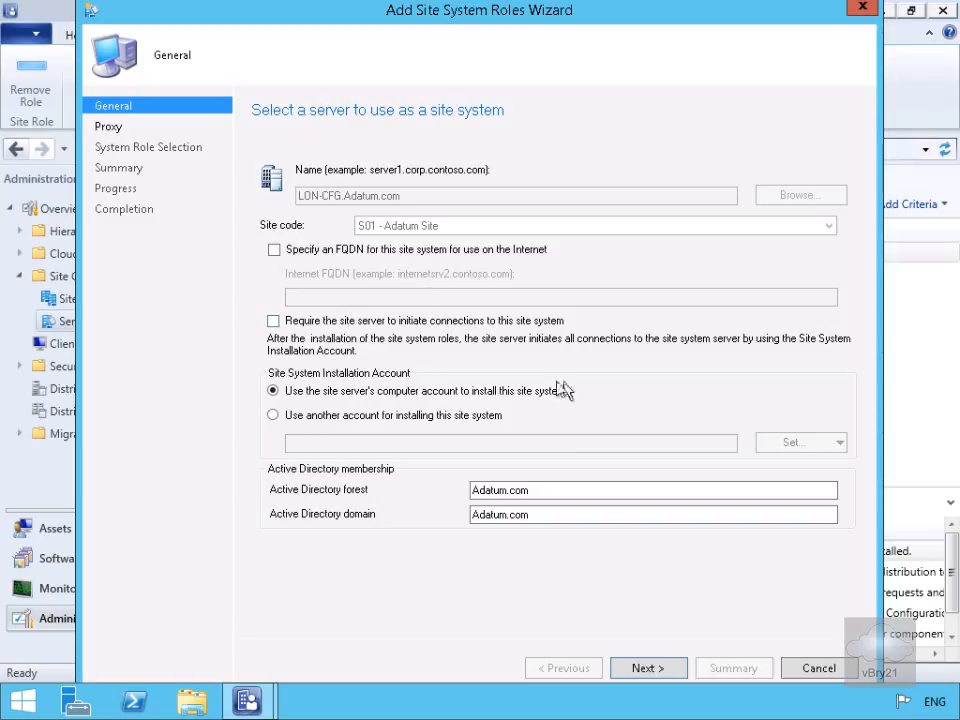
Keep the default General and Proxy settings, select the Reporting services point role, and continue.
click(655, 670)
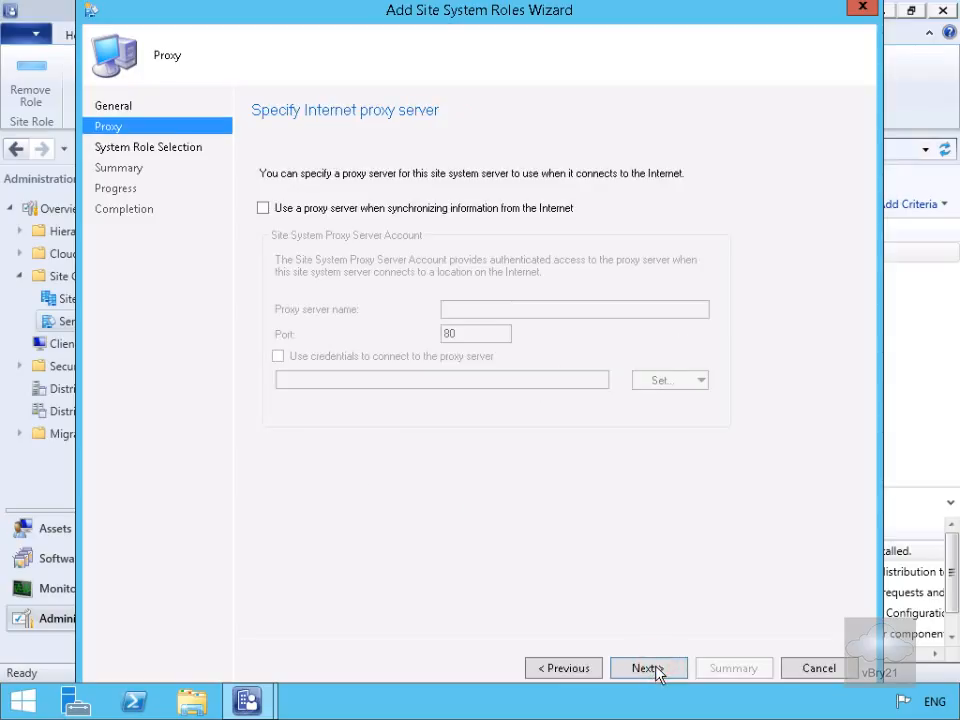
click(656, 670)
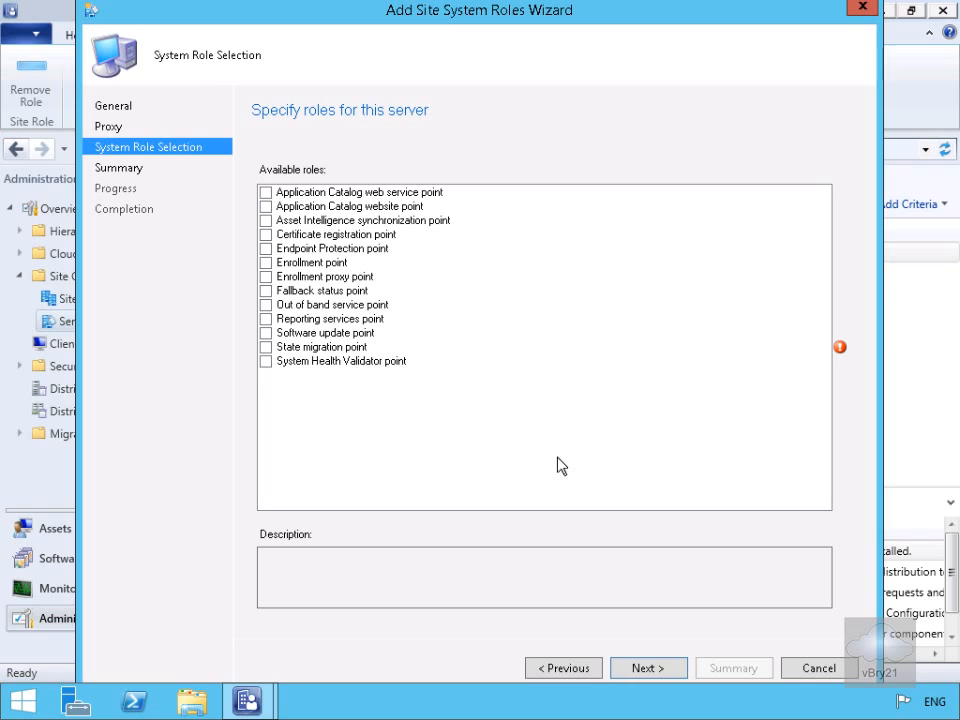
click(266, 319)
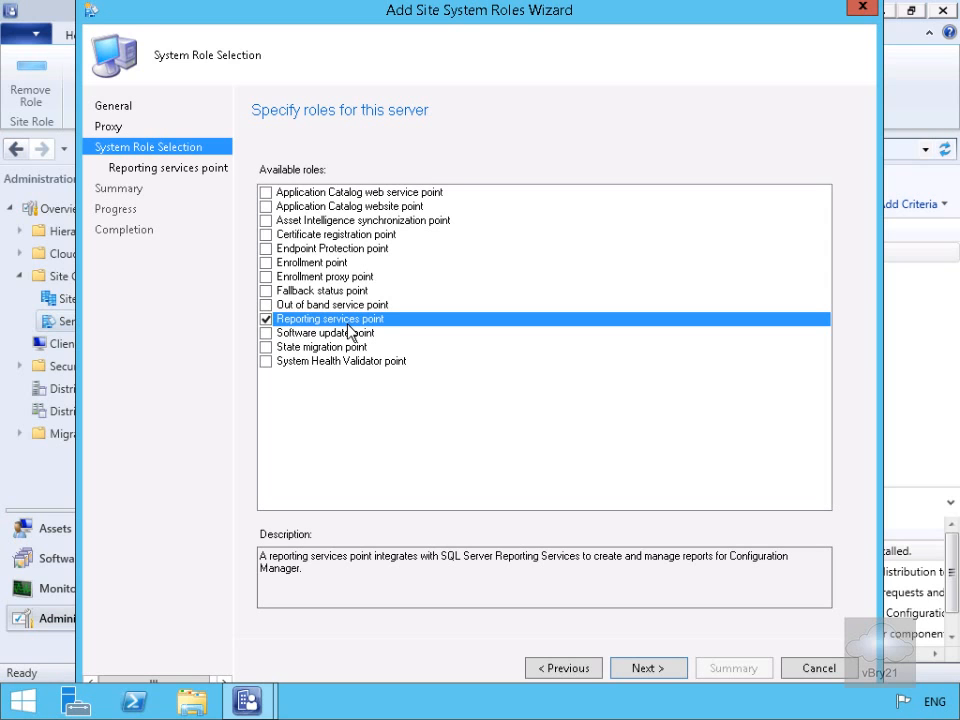
click(639, 669)
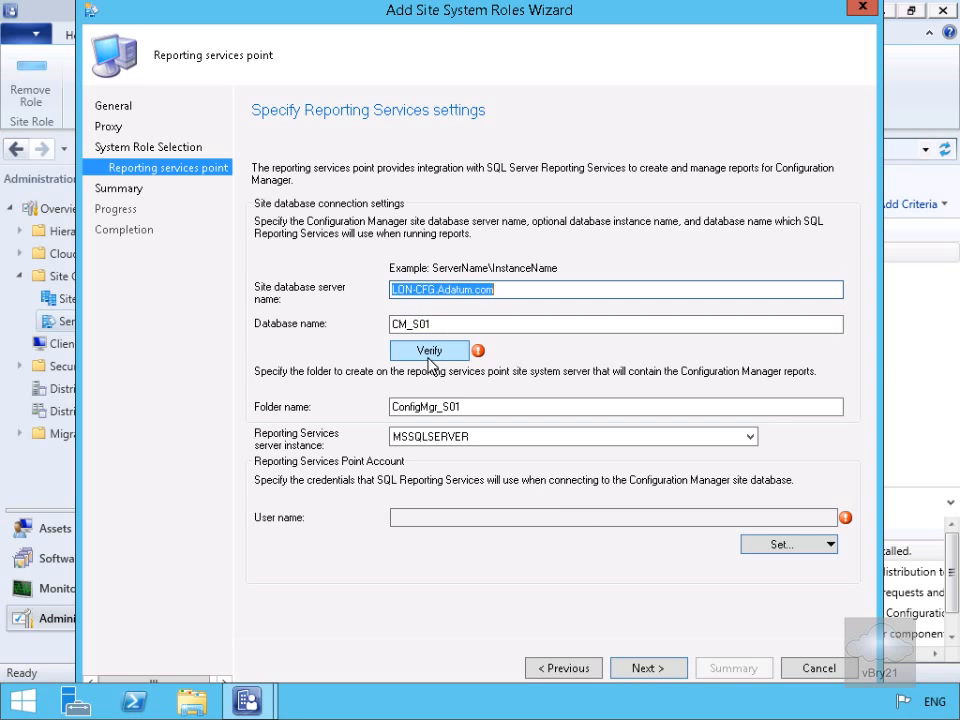
Verify the connection to the CM_S01 site database on LON-CFG.Adatum.com.
click(429, 357)
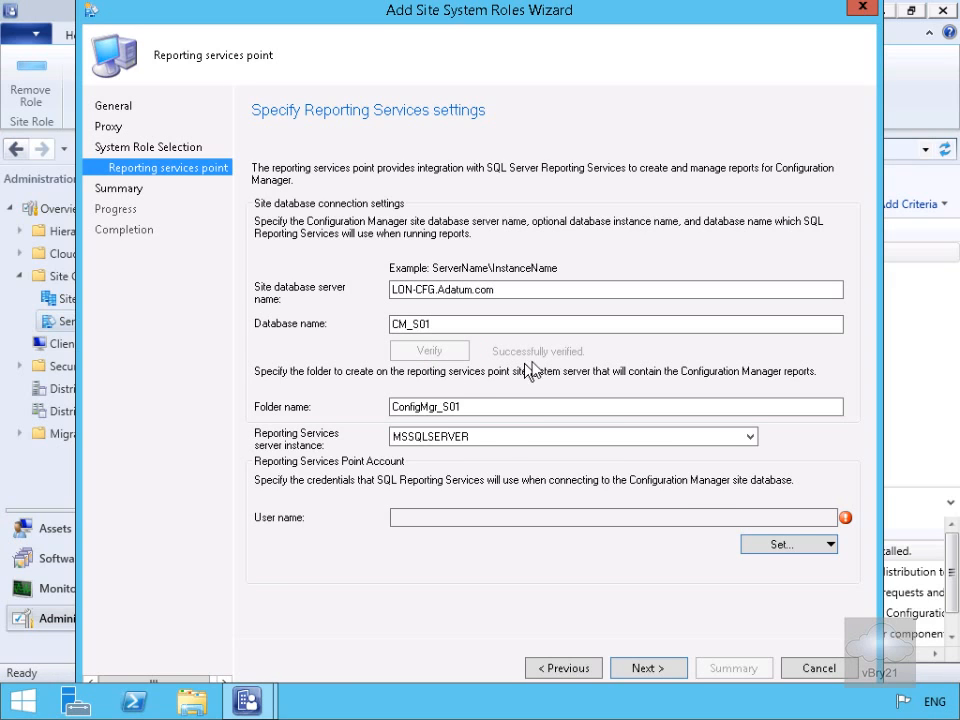
click(777, 547)
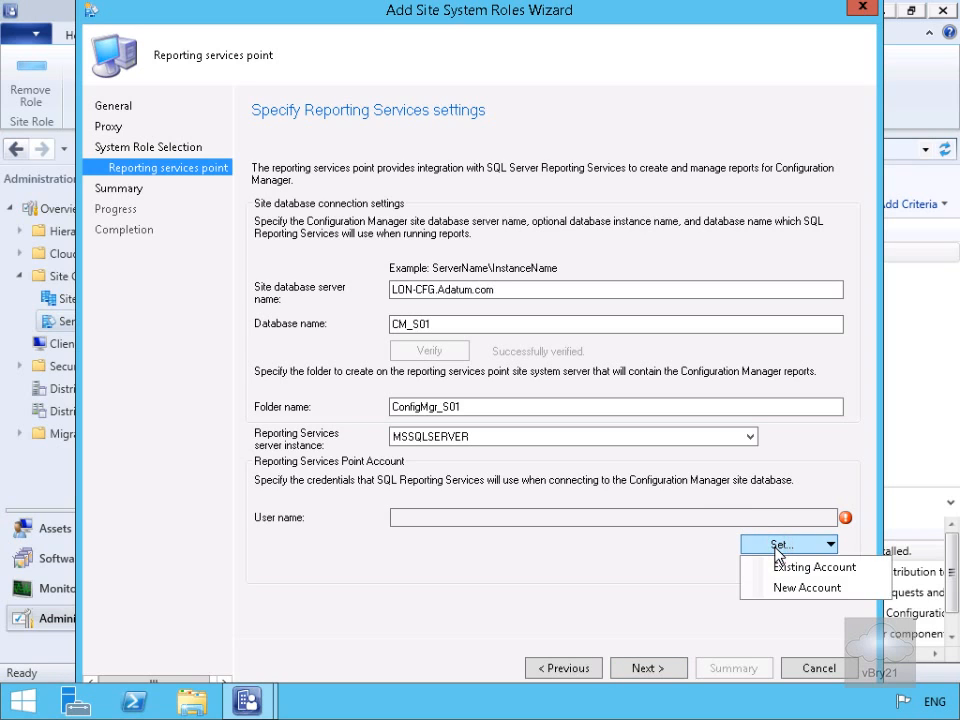
Add a new account resolved from 'admin' to the domain Administrator, entering and confirming its password.
click(791, 590)
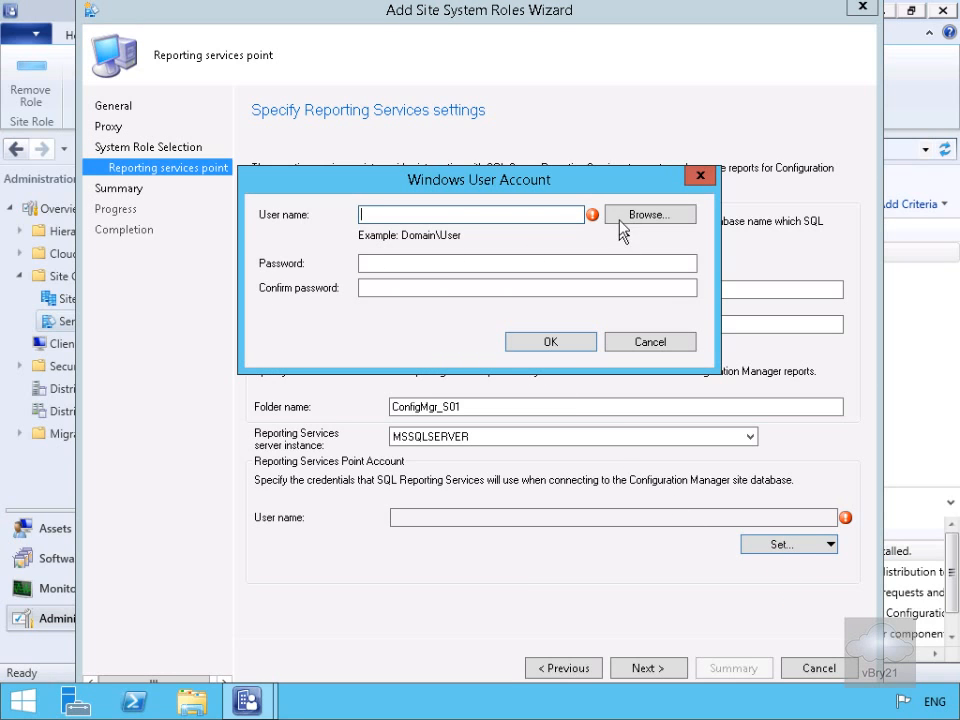
click(620, 216)
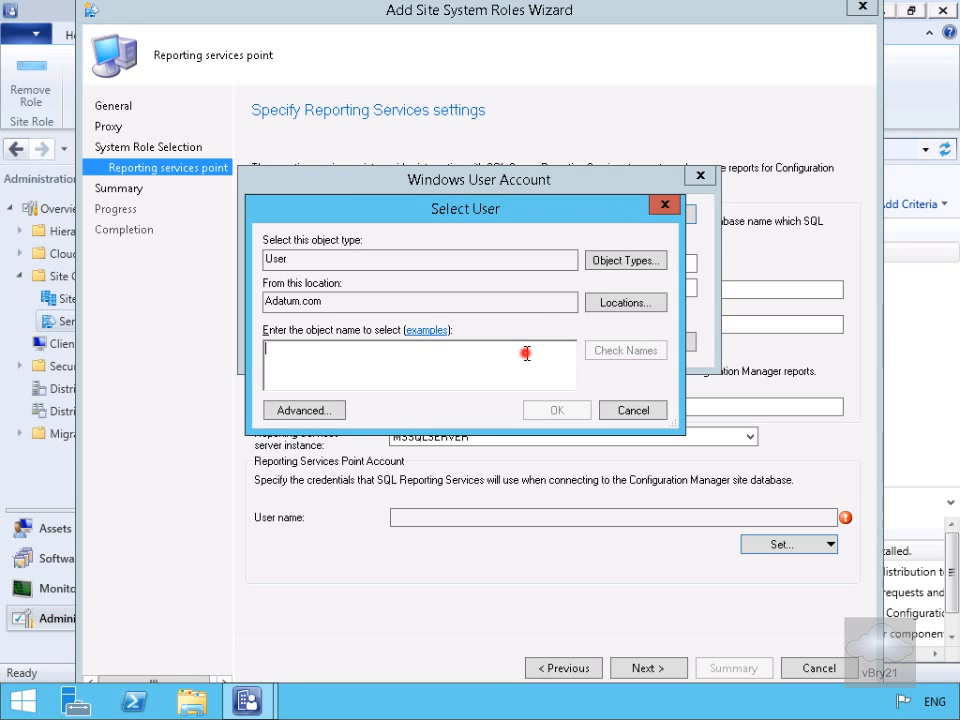
text(admin)
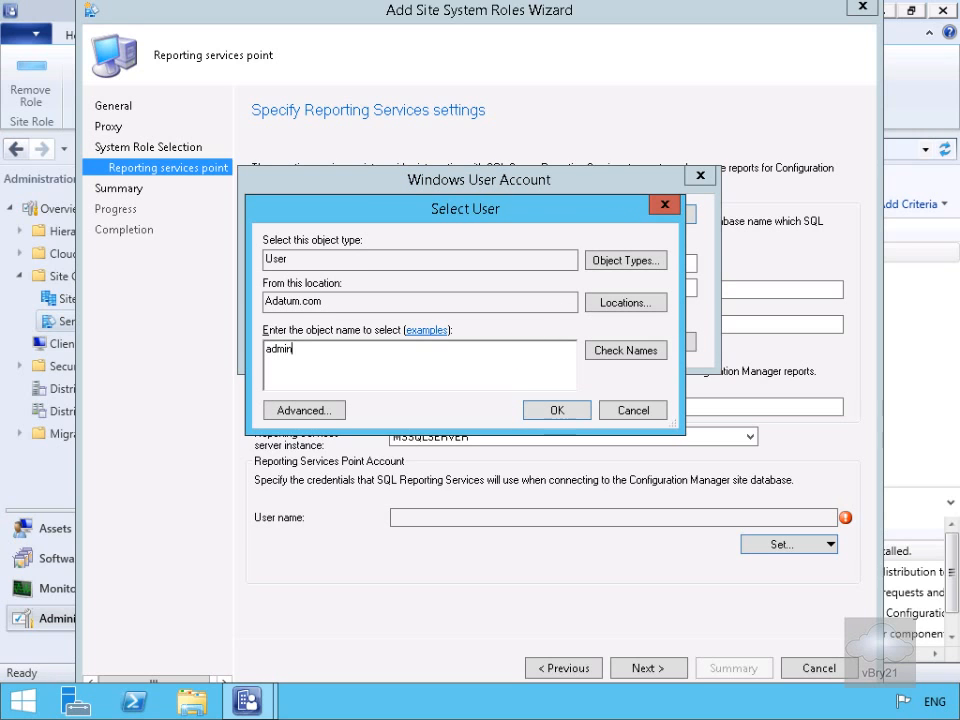
click(641, 349)
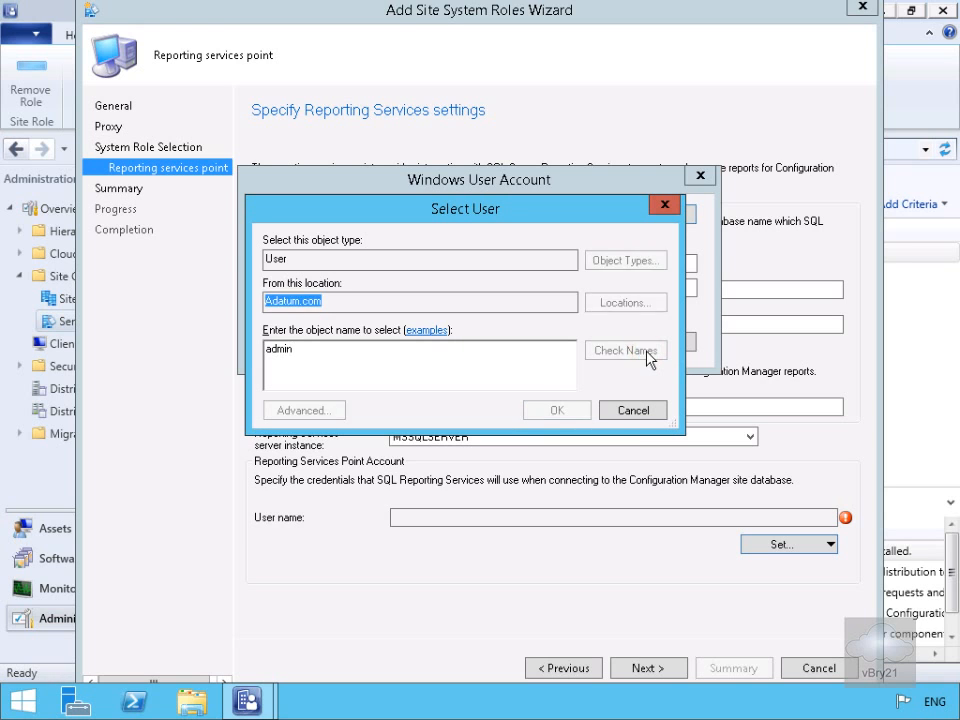
click(570, 411)
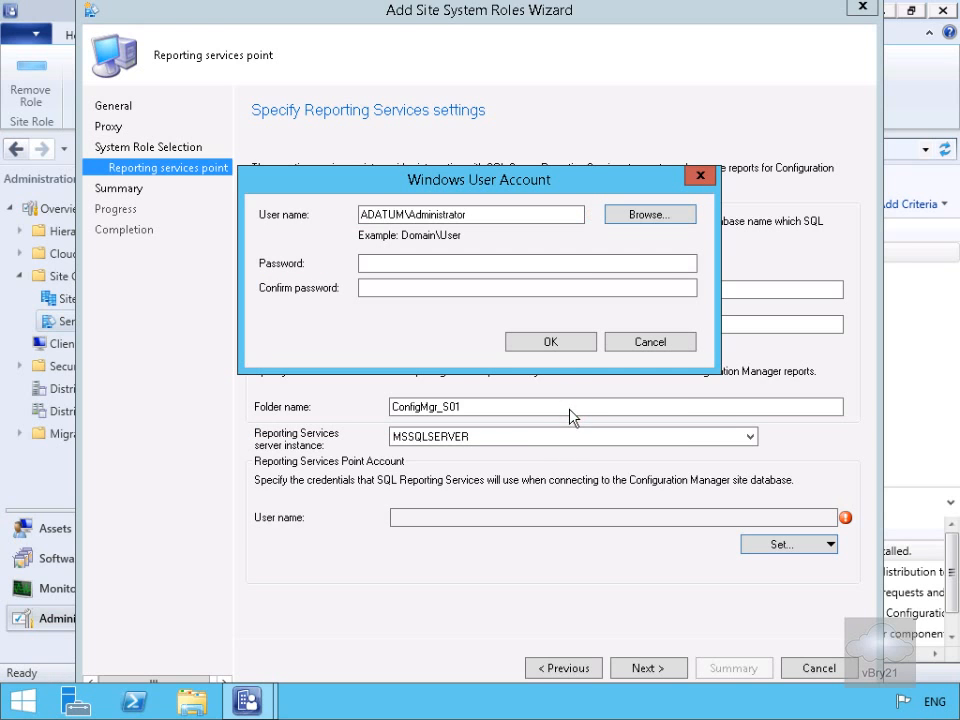
click(398, 266)
click(397, 266)
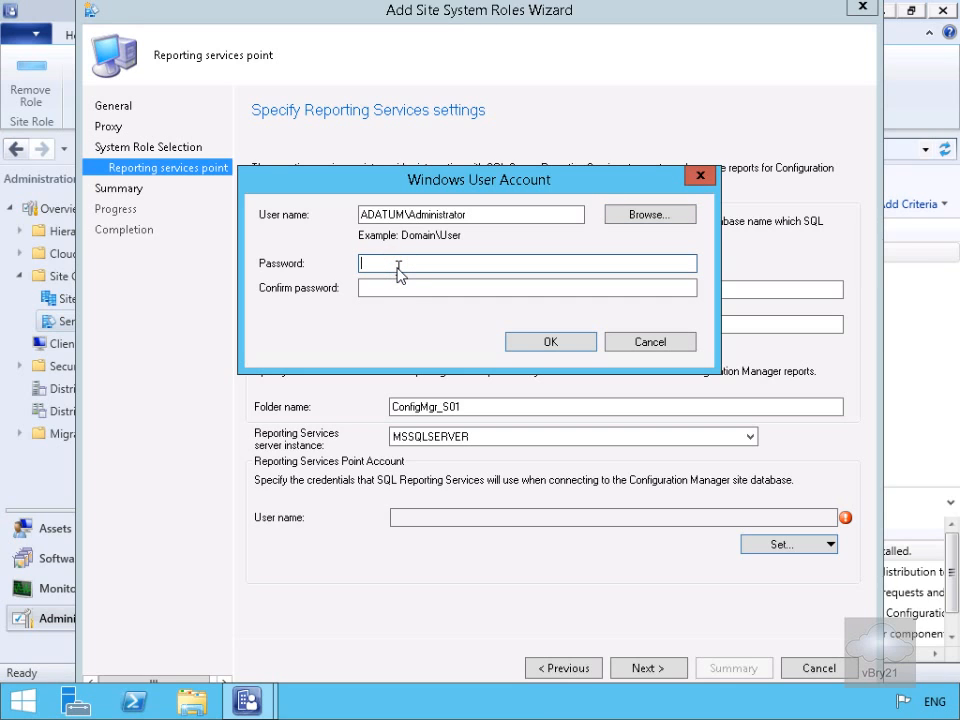
text(Pa$$w0rd)
key(Tab)
text(Pa$$w0rd)
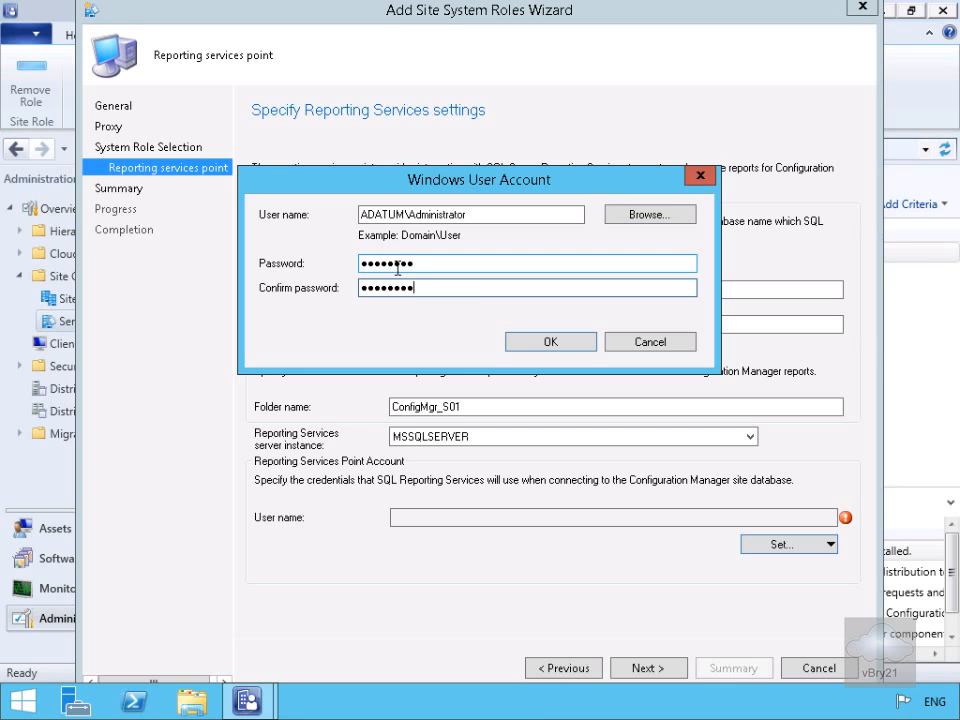
click(580, 342)
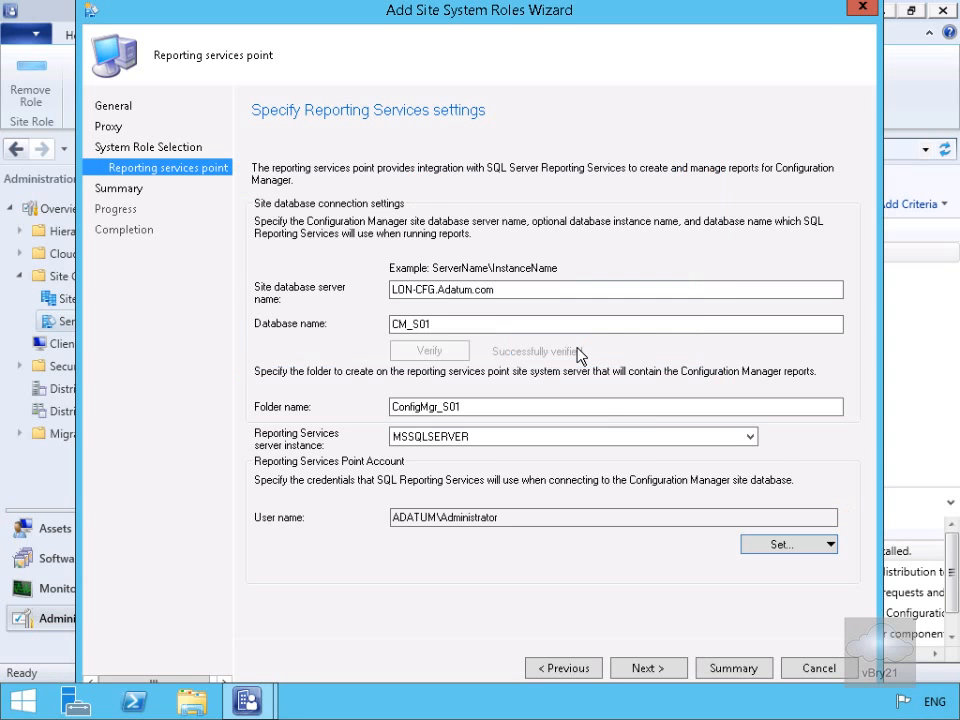
Accept the settings and summary to install the Reporting services point role, then close the wizard.
click(648, 668)
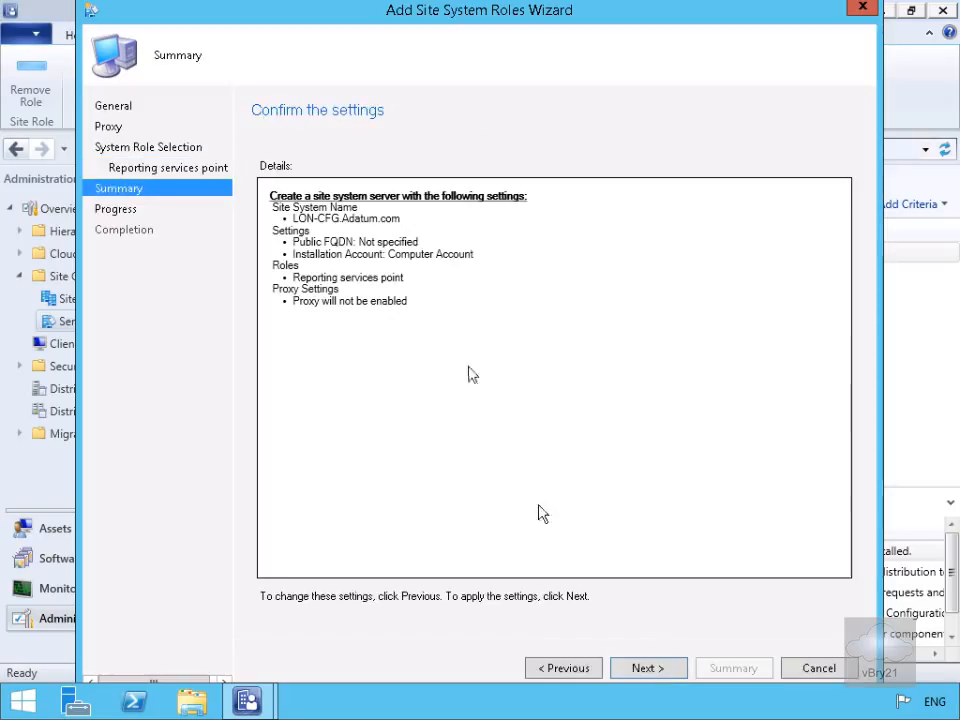
click(632, 670)
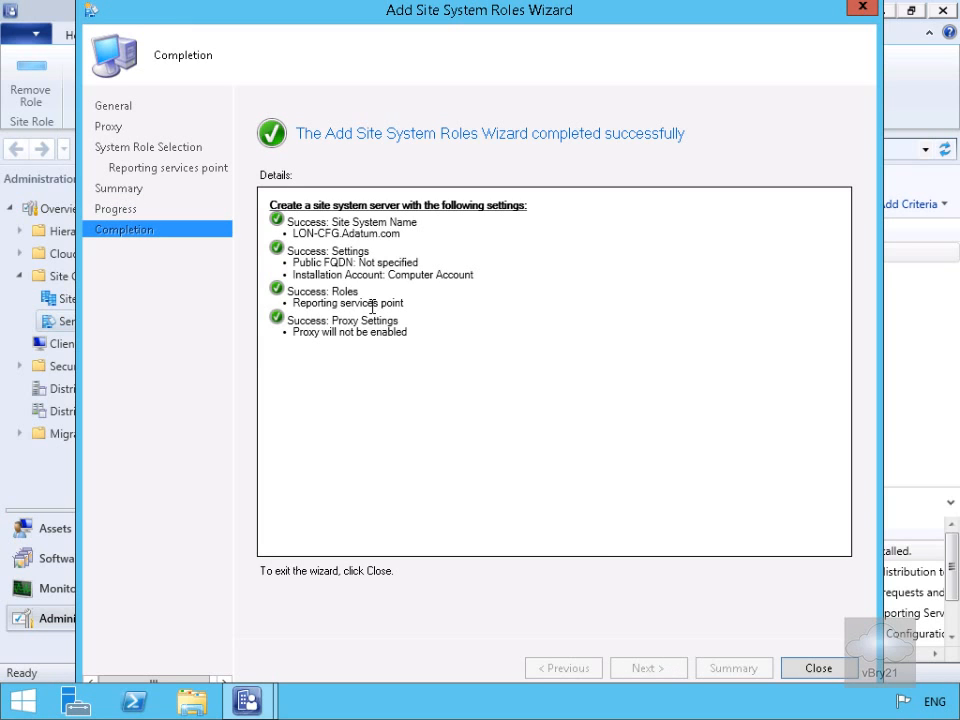
click(811, 672)
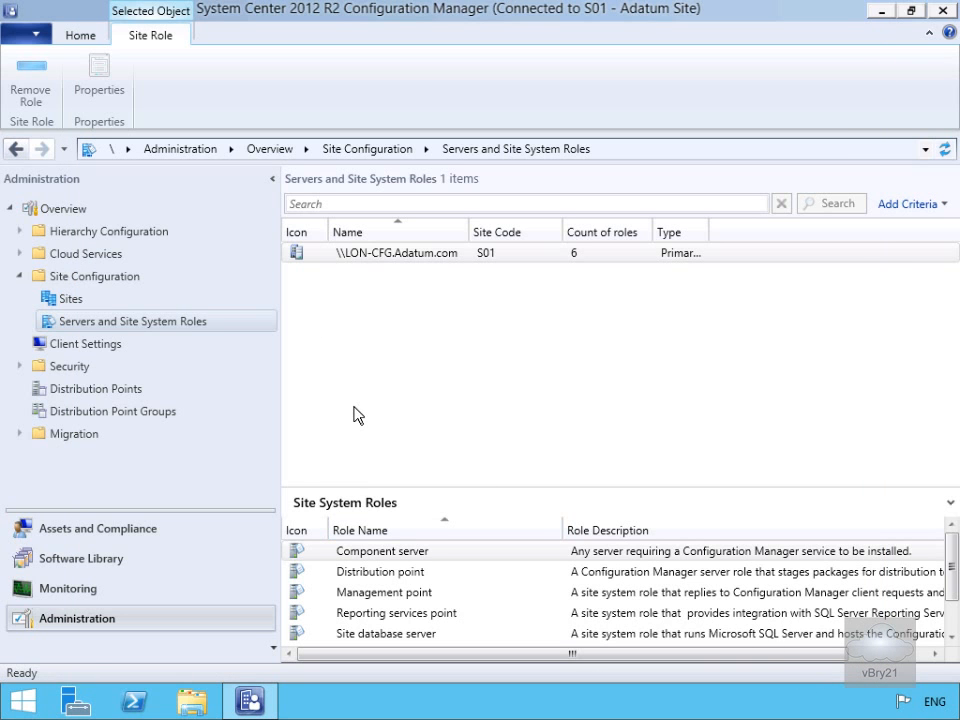
Open Monitoring > Reporting > Reports to list all 468 reports.
click(70, 590)
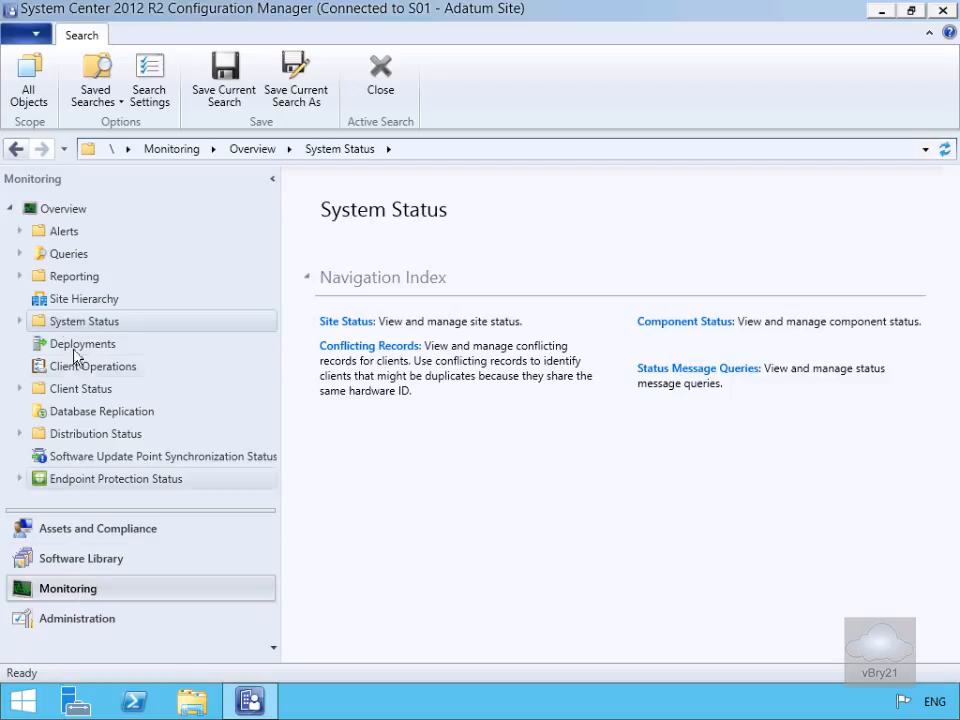
click(19, 276)
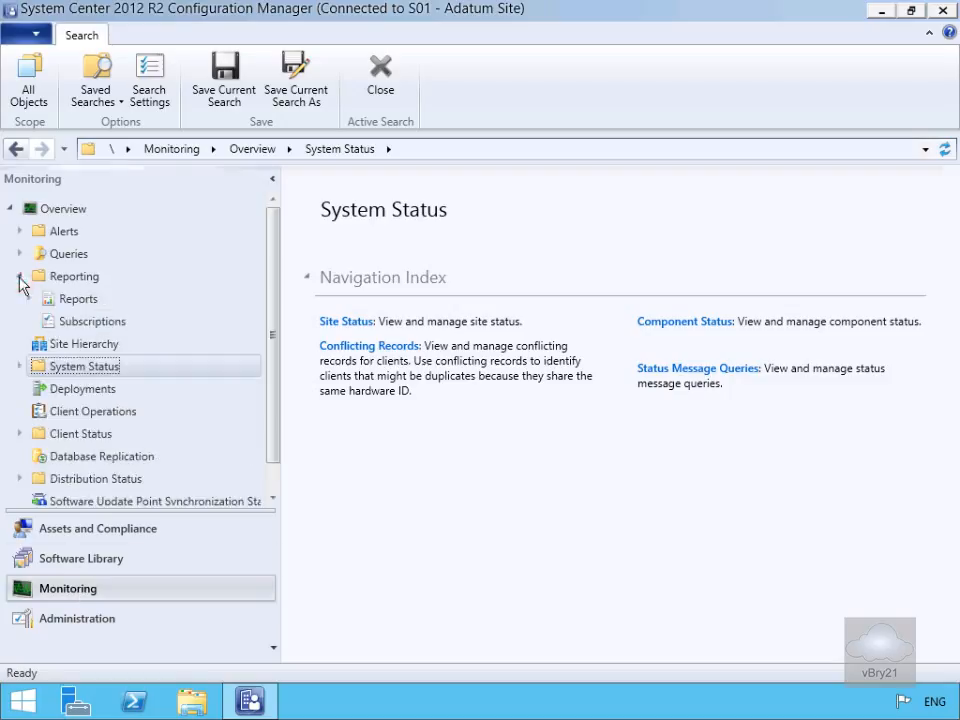
click(71, 302)
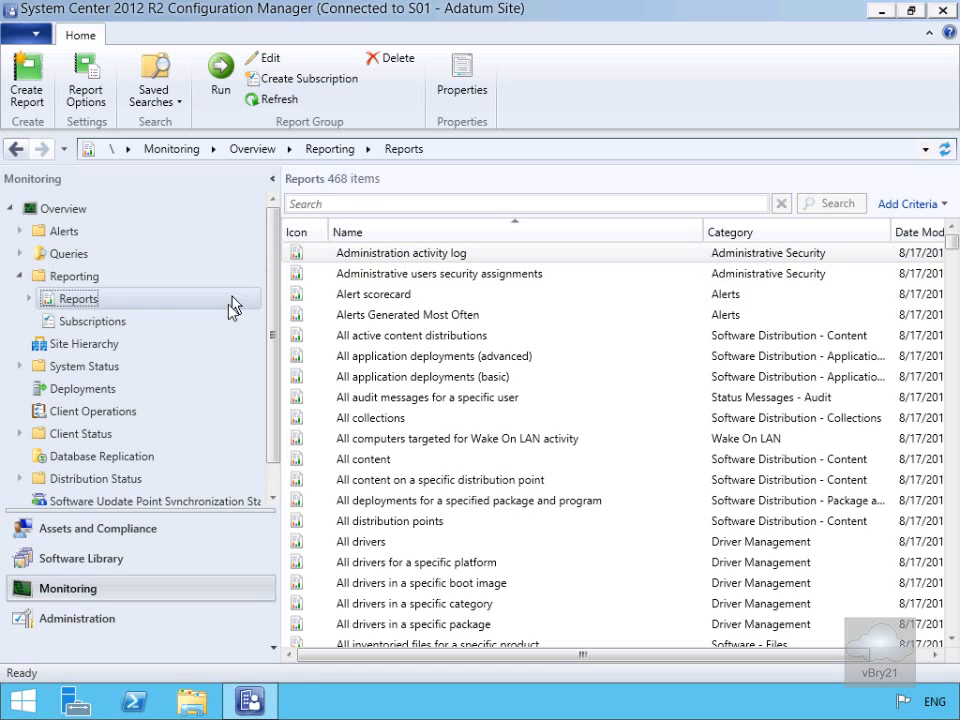
In Report Options, keep LON-CFG.Adatum.com as the default report server.
click(75, 298)
right_click(75, 298)
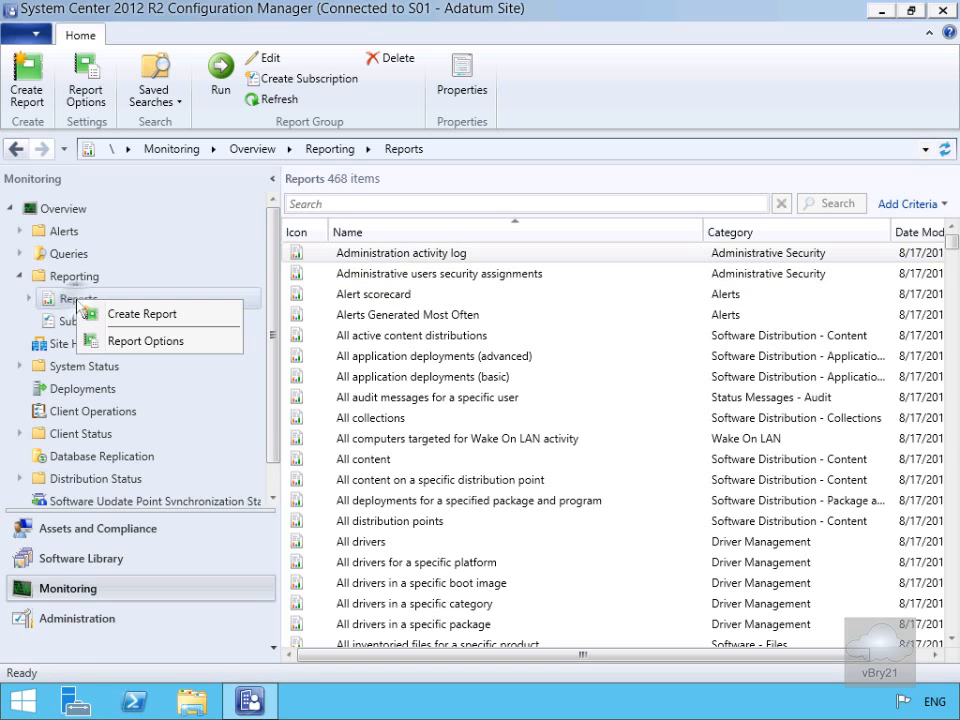
click(124, 341)
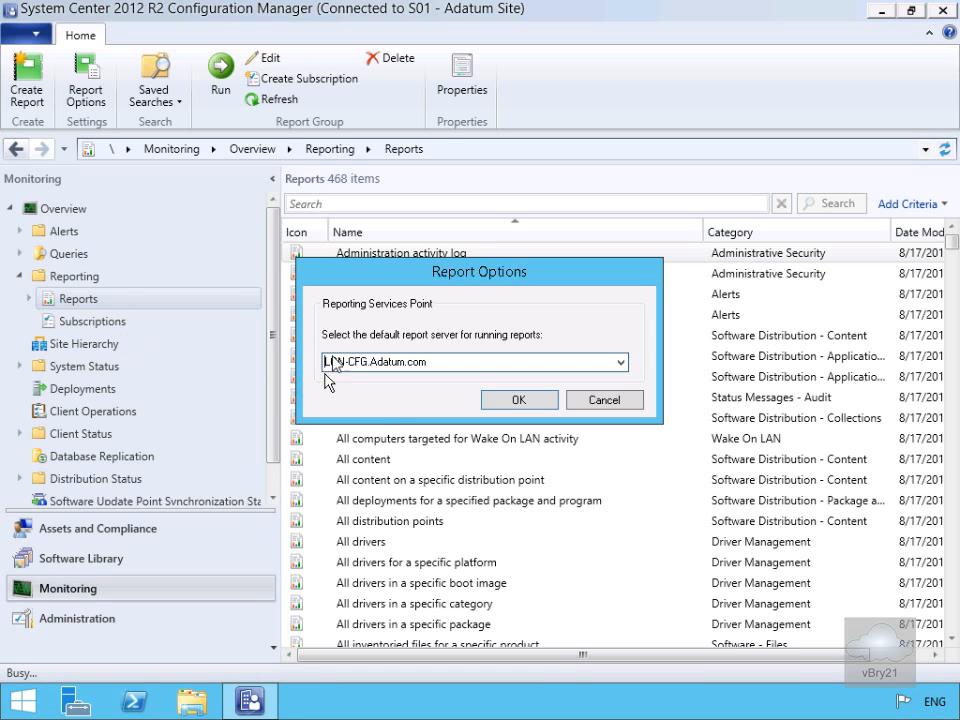
click(490, 361)
click(503, 400)
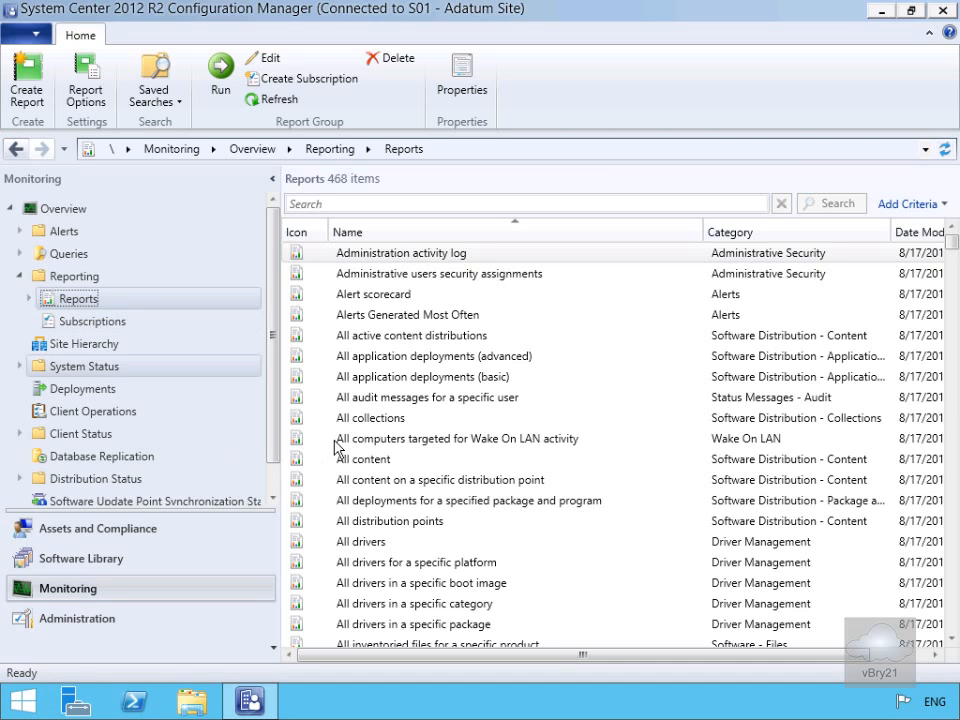
Search the reports for 'Windows' to get 19 results, including Windows Server computers.
click(333, 204)
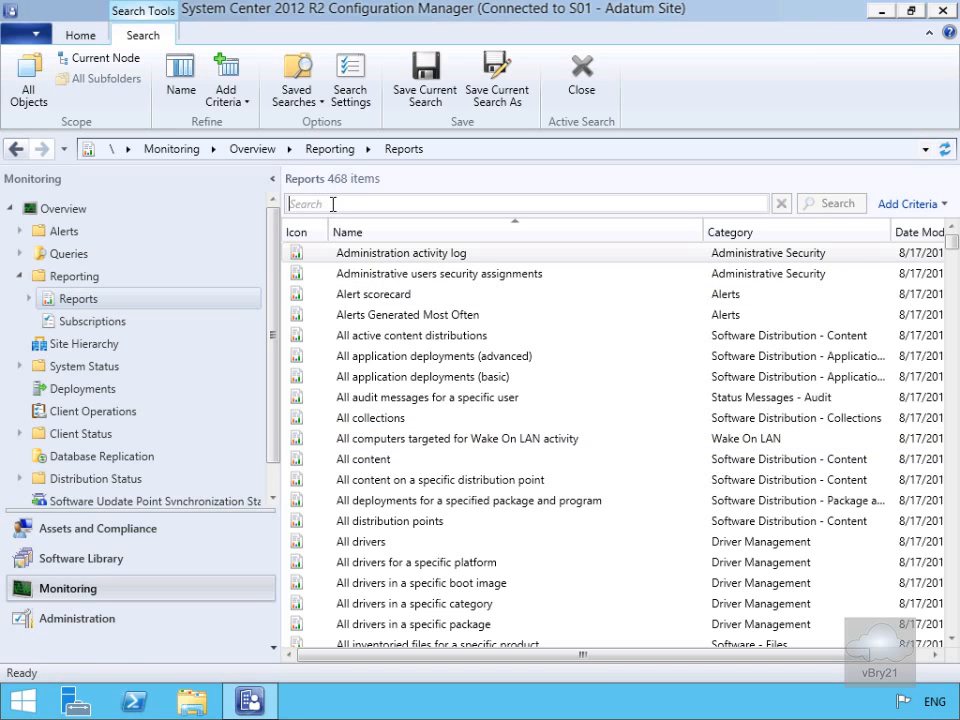
text(Windows)
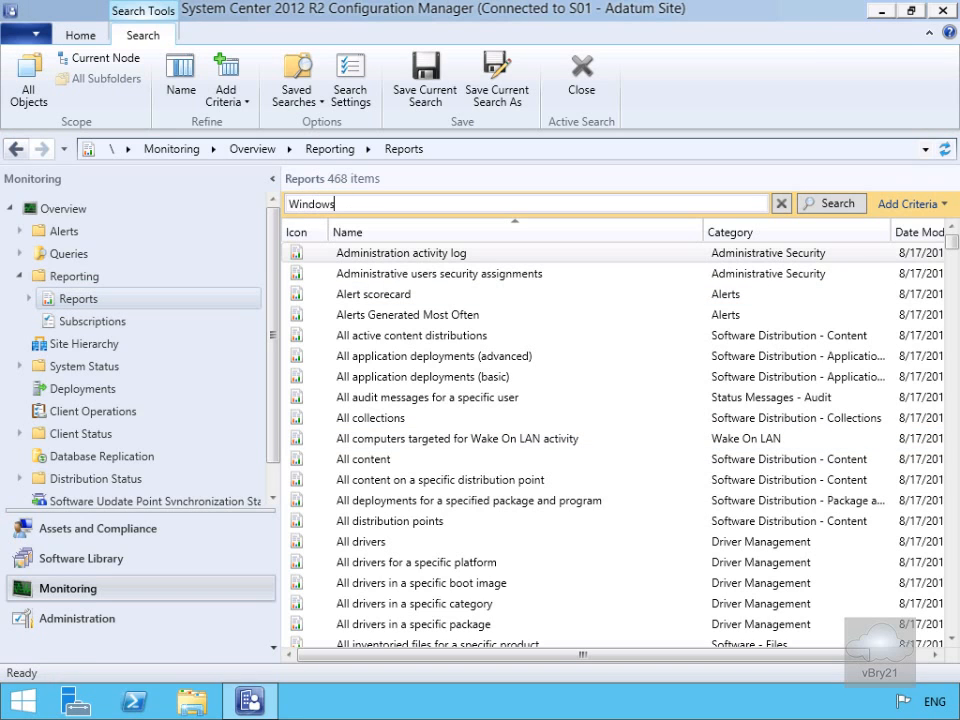
click(810, 205)
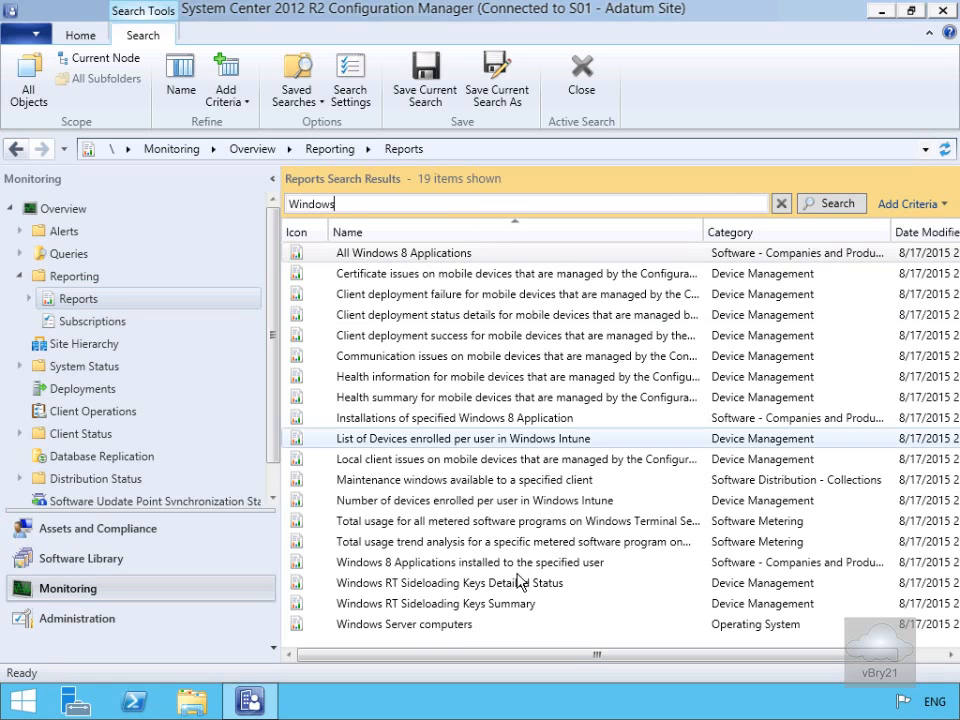
right_click(425, 626)
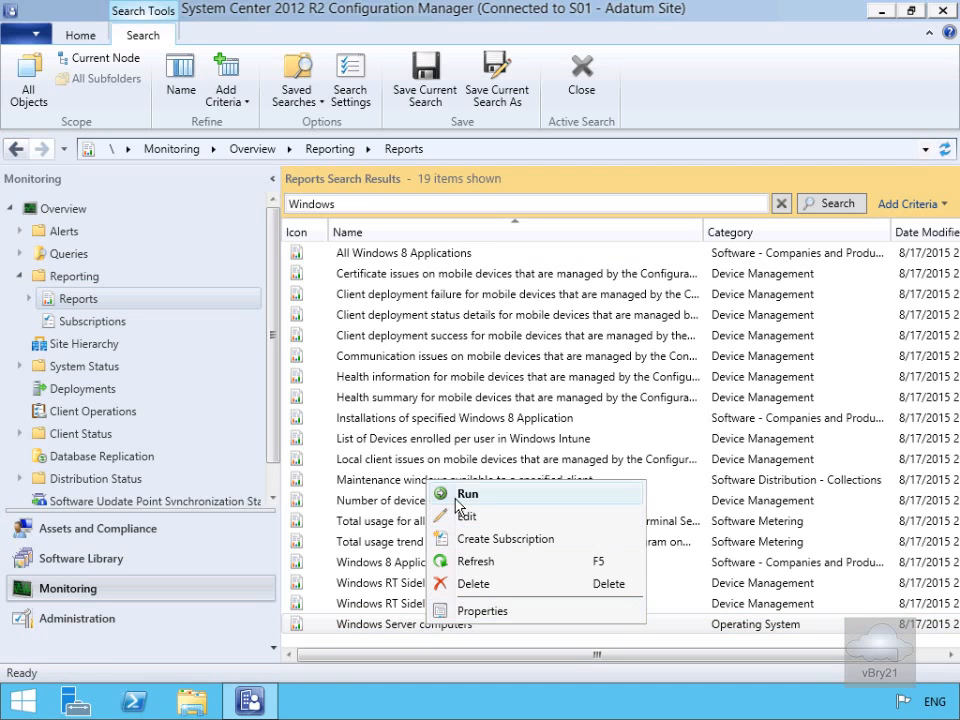
Run the Windows Server computers report for the All Systems collection and scroll through the results.
click(458, 496)
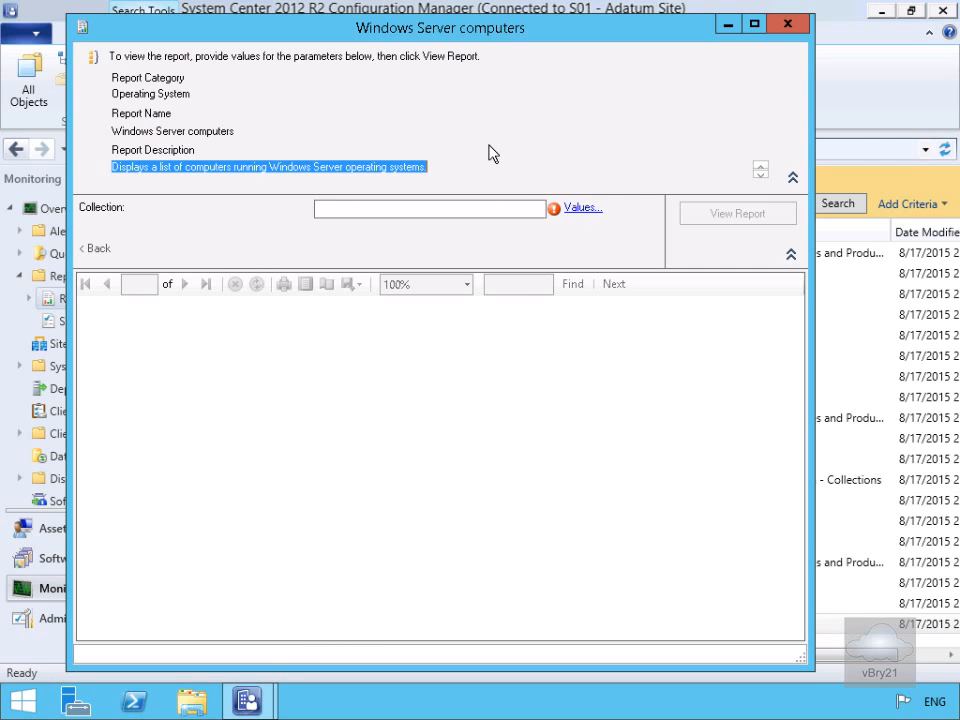
click(580, 208)
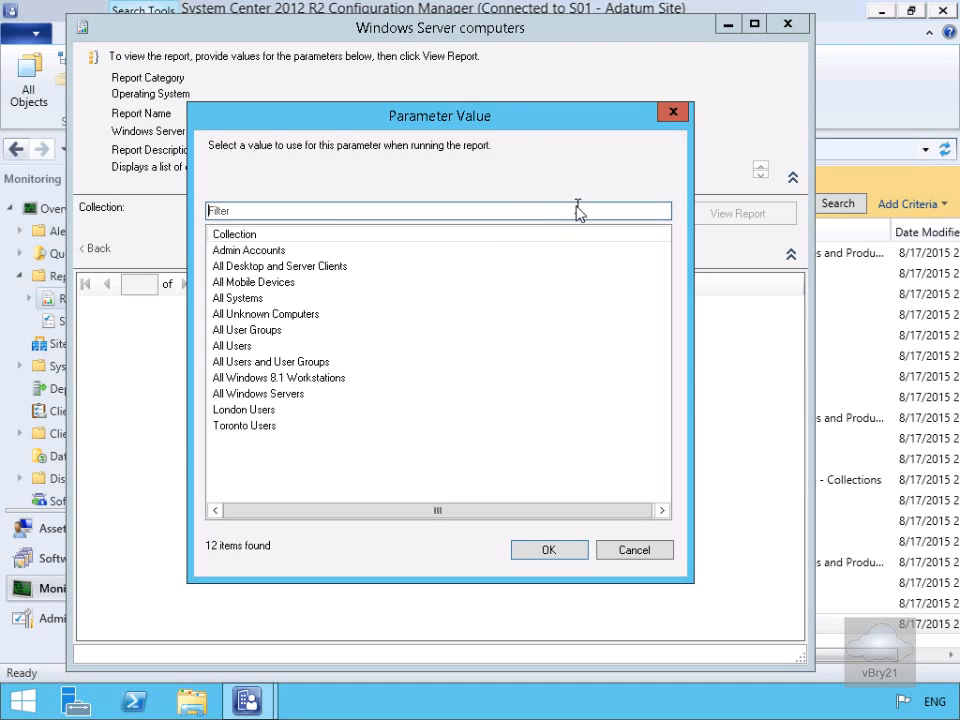
click(245, 299)
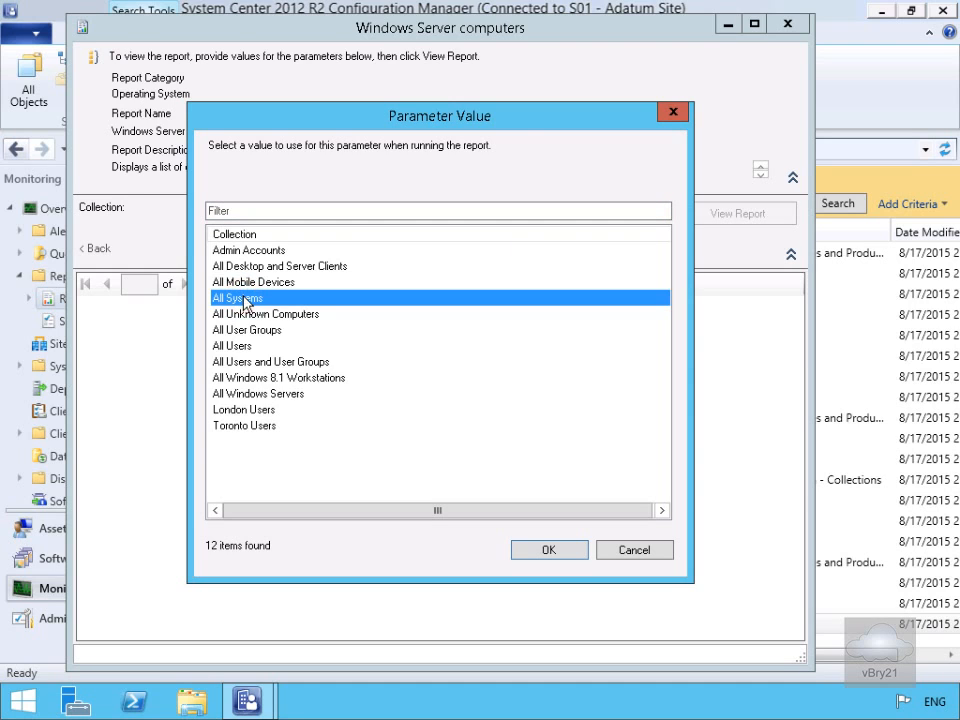
click(550, 550)
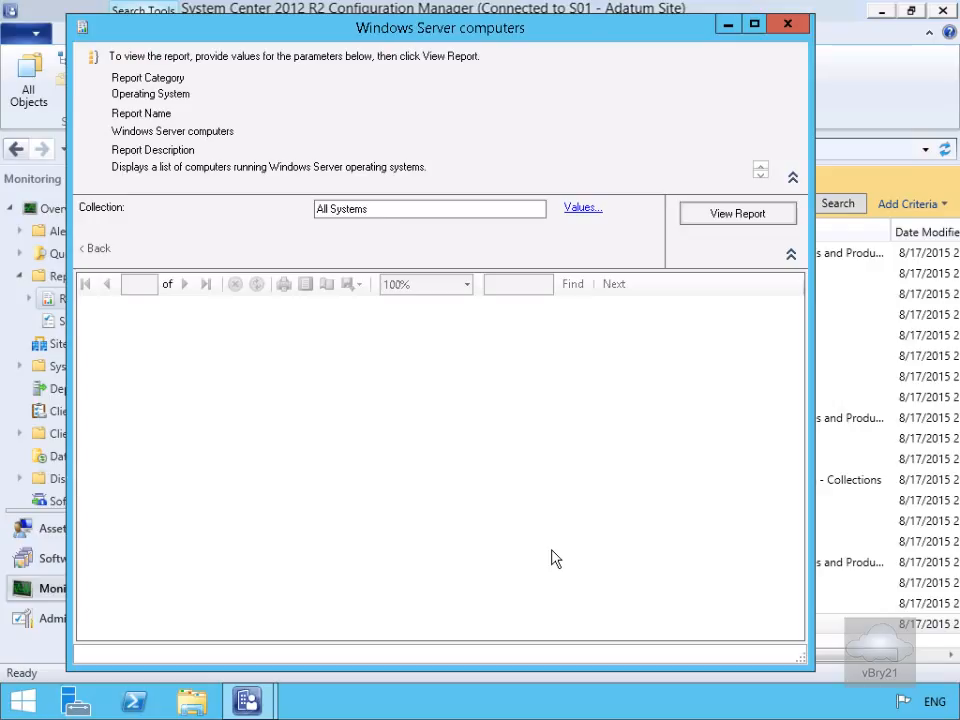
click(724, 222)
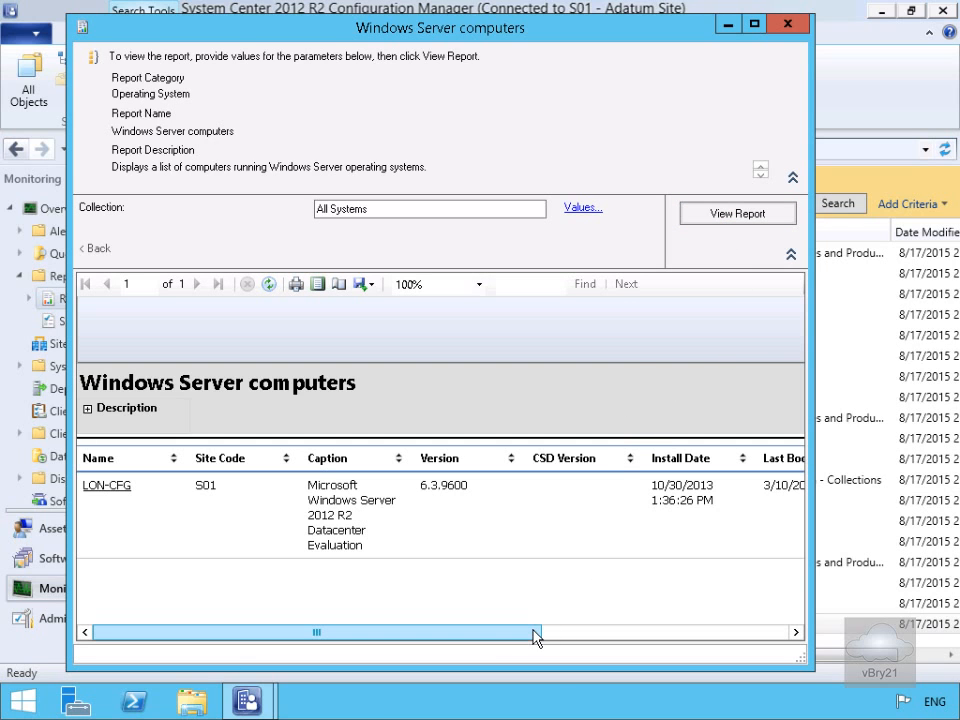
drag(535, 637, 710, 637)
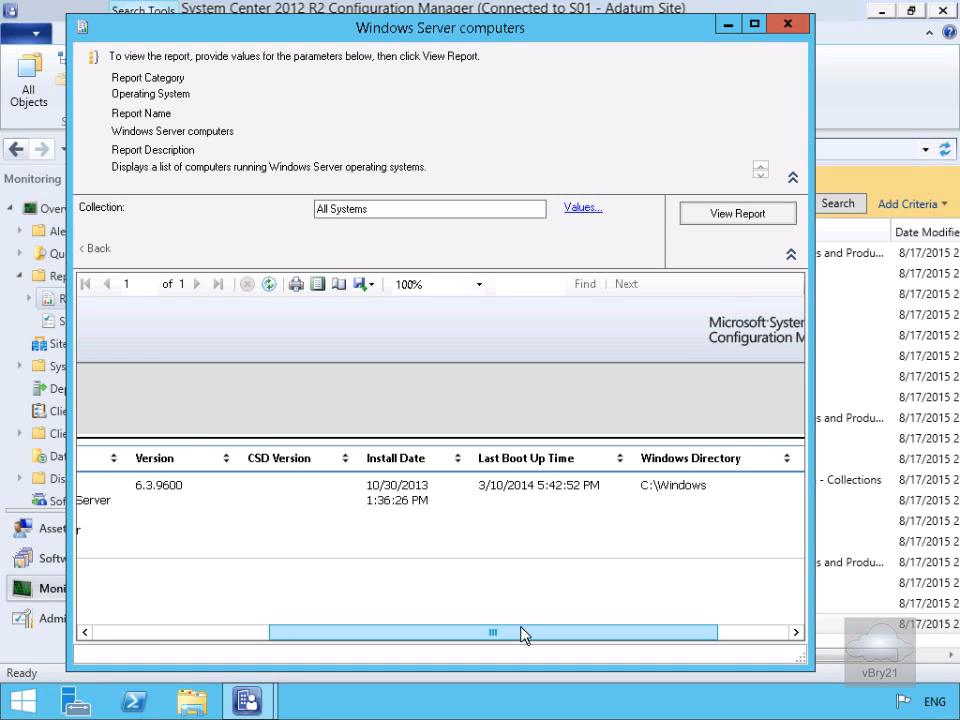
click(20, 704)
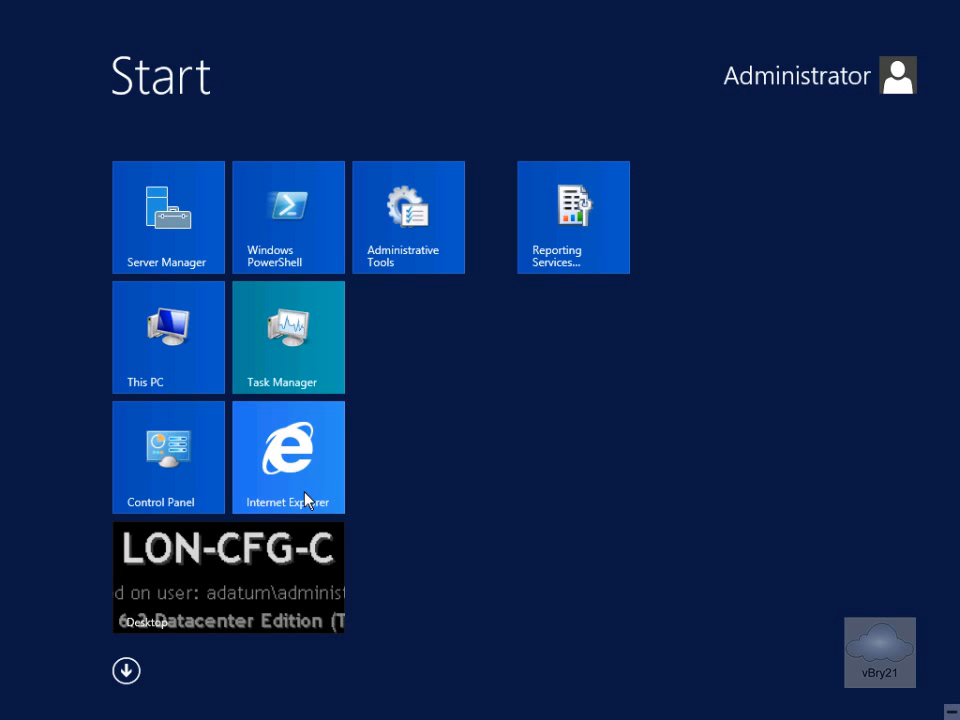
click(304, 495)
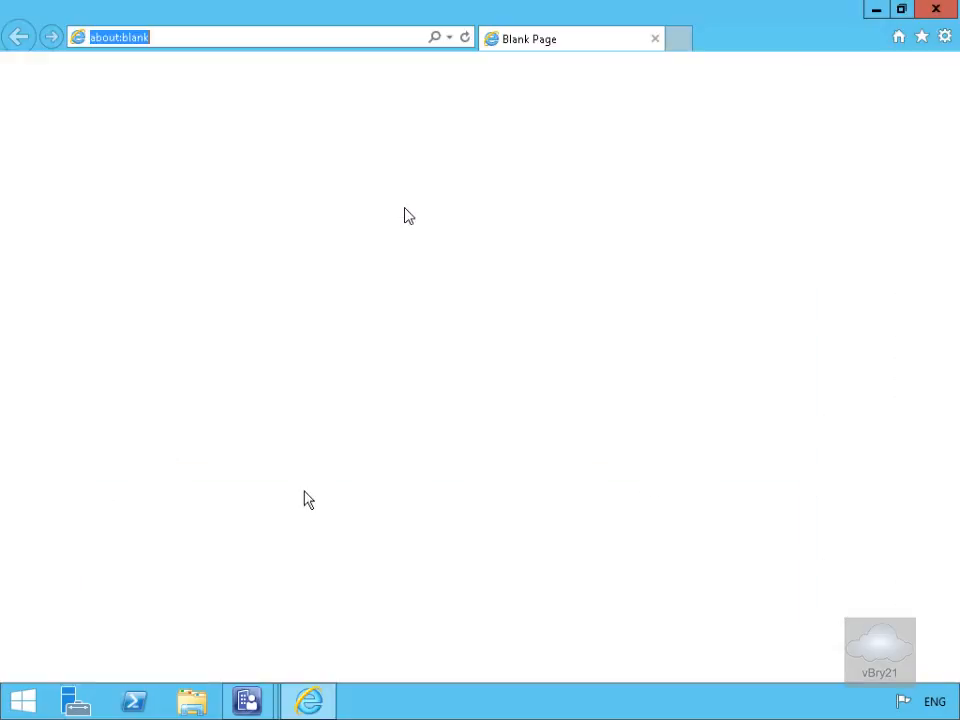
text(http://lon-cfg/reports)
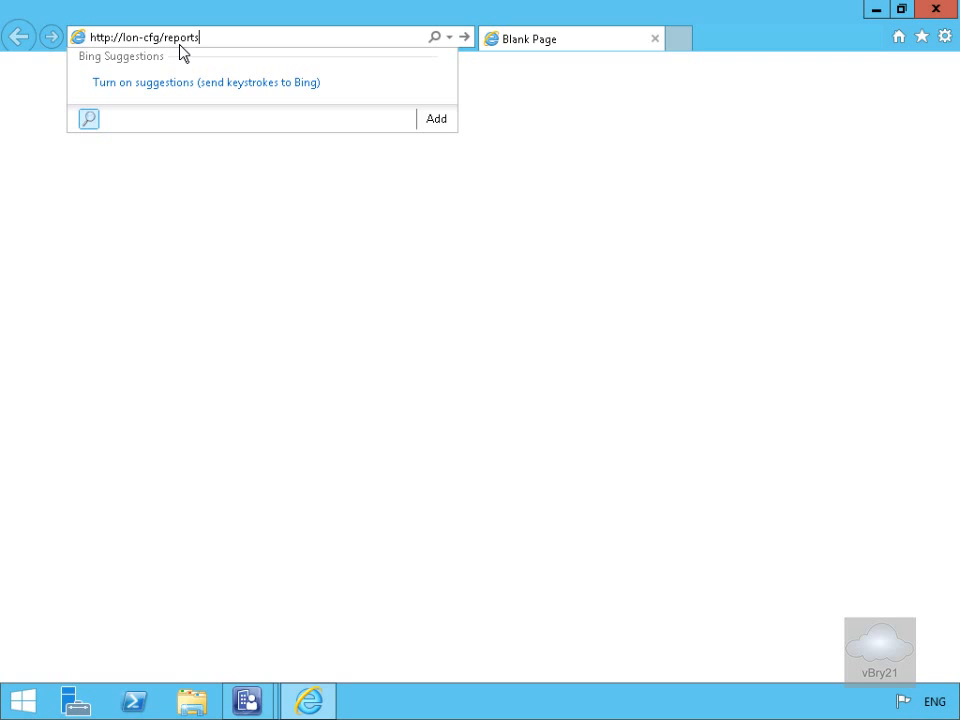
key(Return)
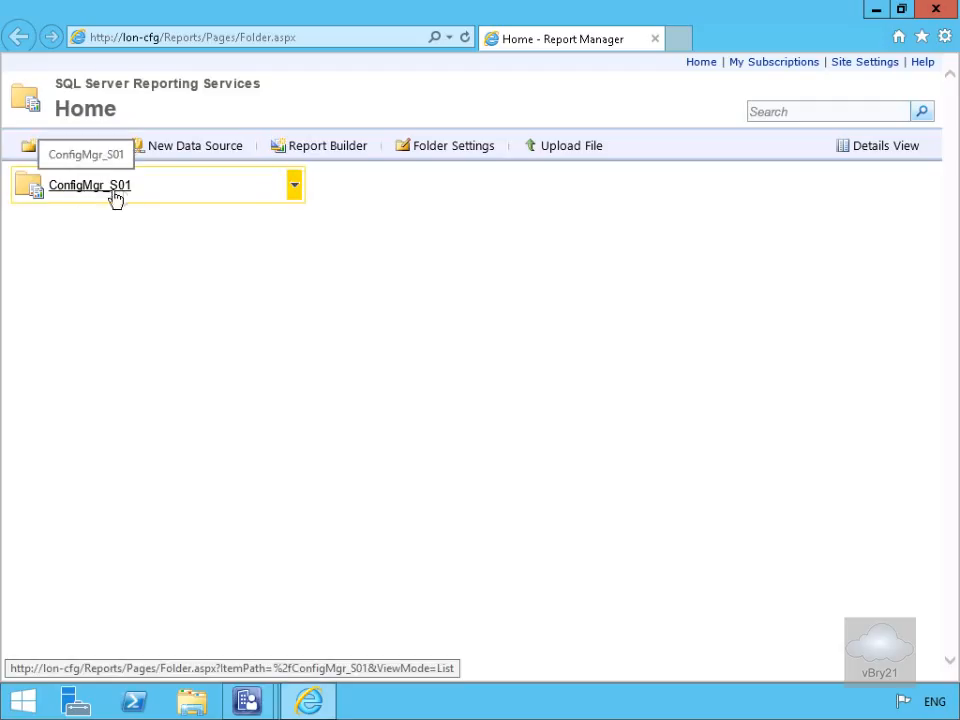
Open the 'Computers where physical memory has changed' report under ConfigMgr_S01 > Hardware - Memory.
click(296, 188)
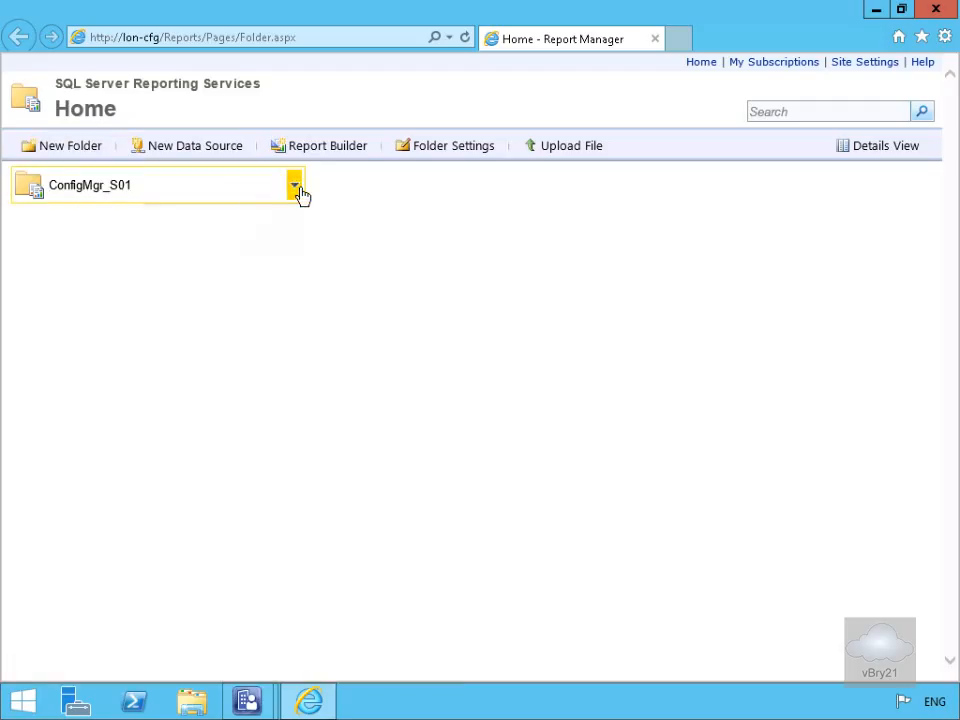
click(130, 186)
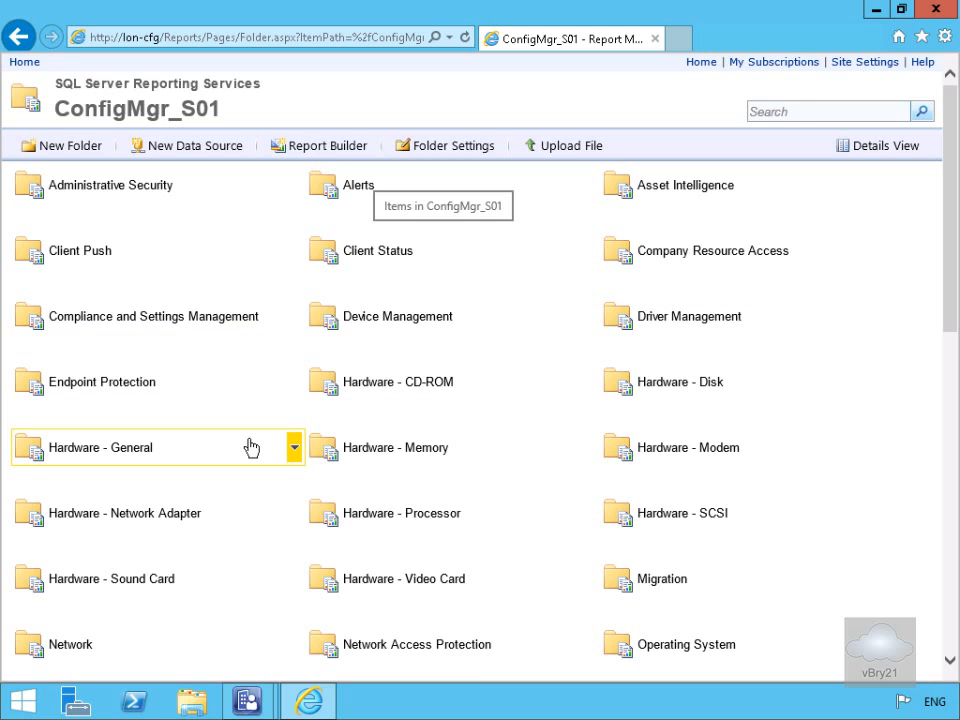
click(380, 450)
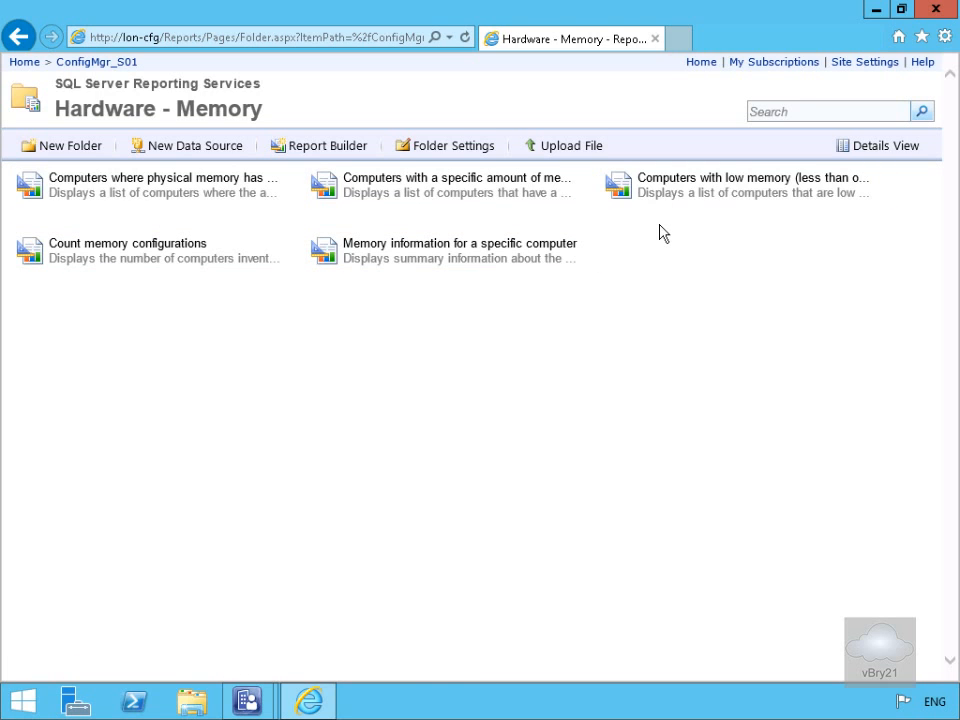
click(210, 180)
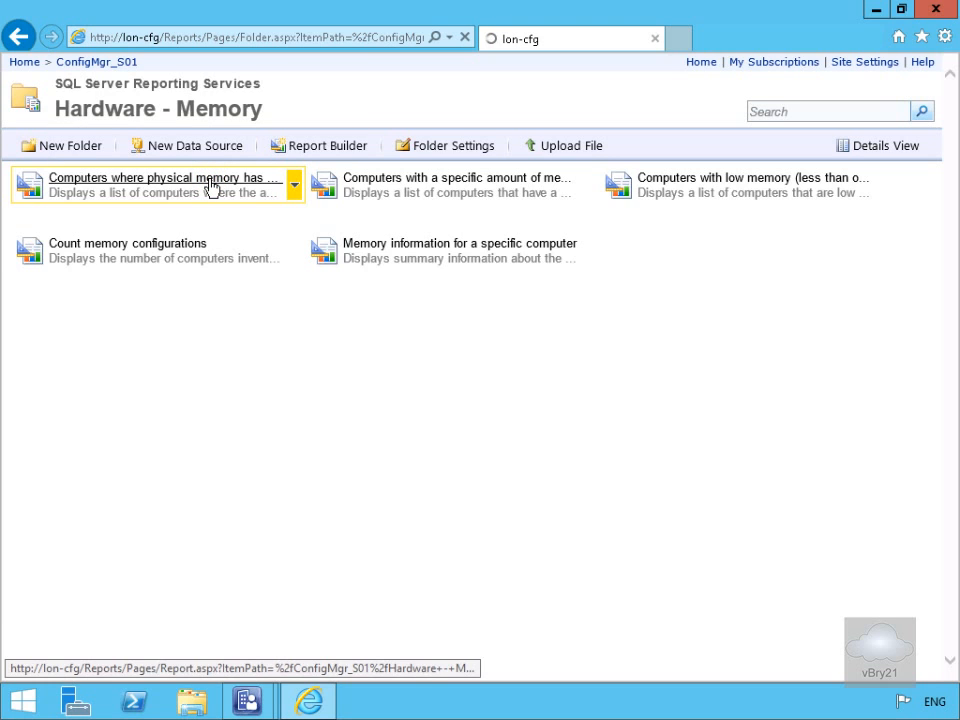